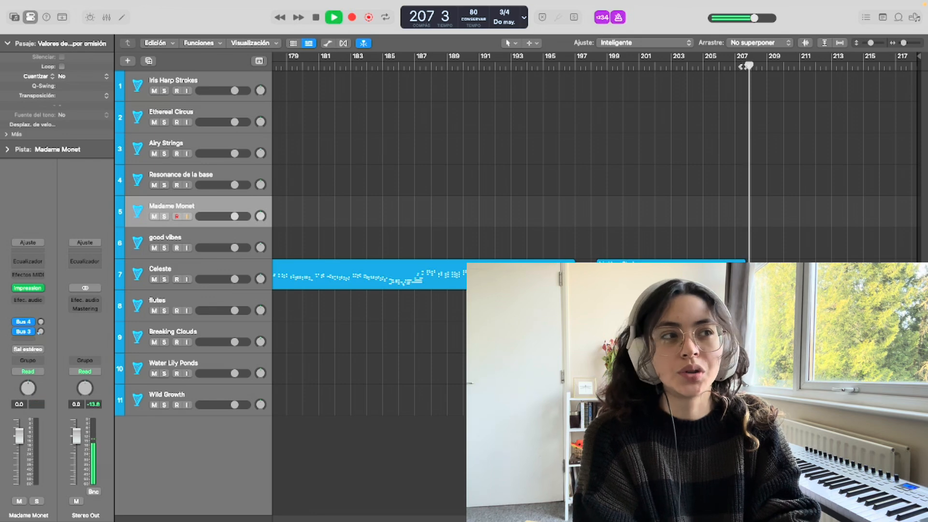
Turn off the metronome and stop playback, returning the playhead to the start of the project
left_click(617, 18)
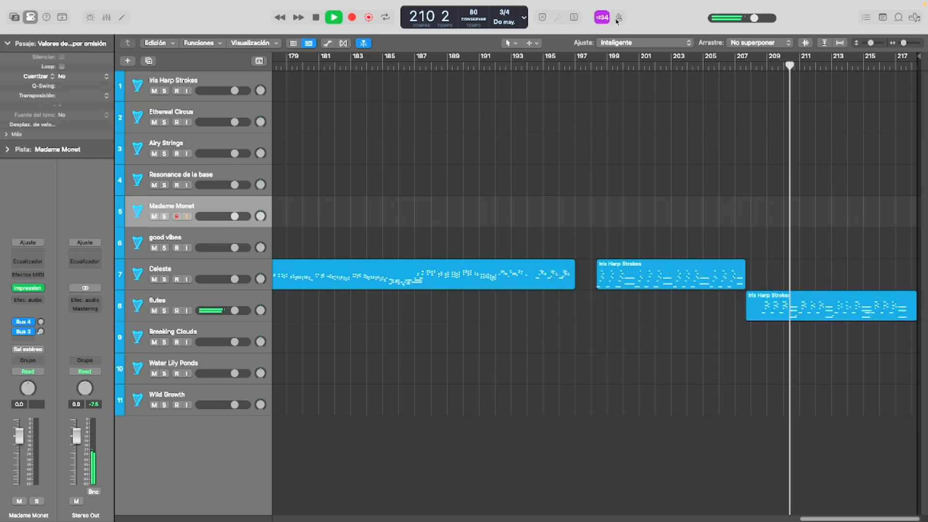
key("space")
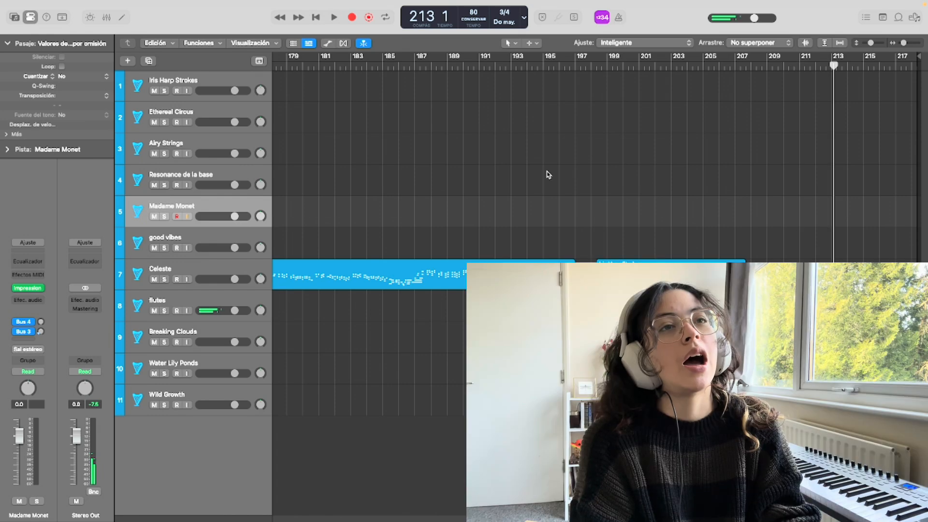
scroll(547, 174, "left", 20)
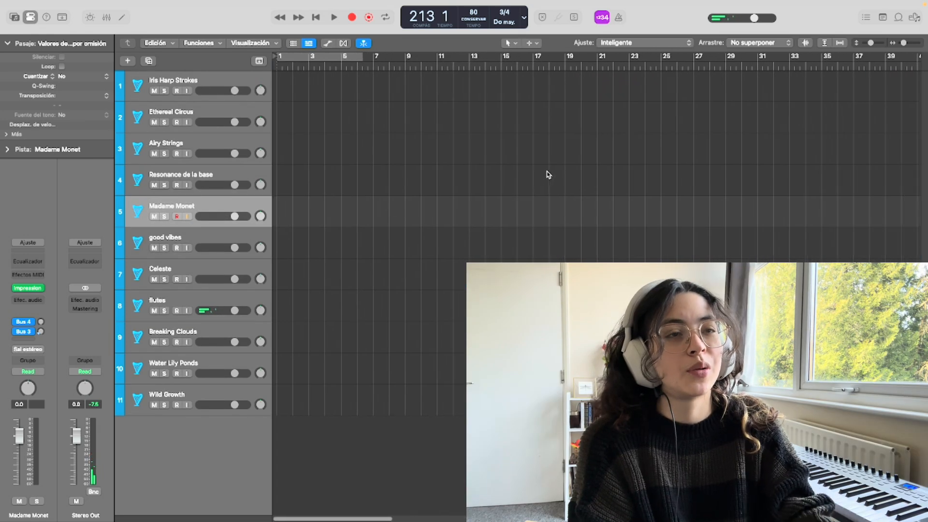
key("Return")
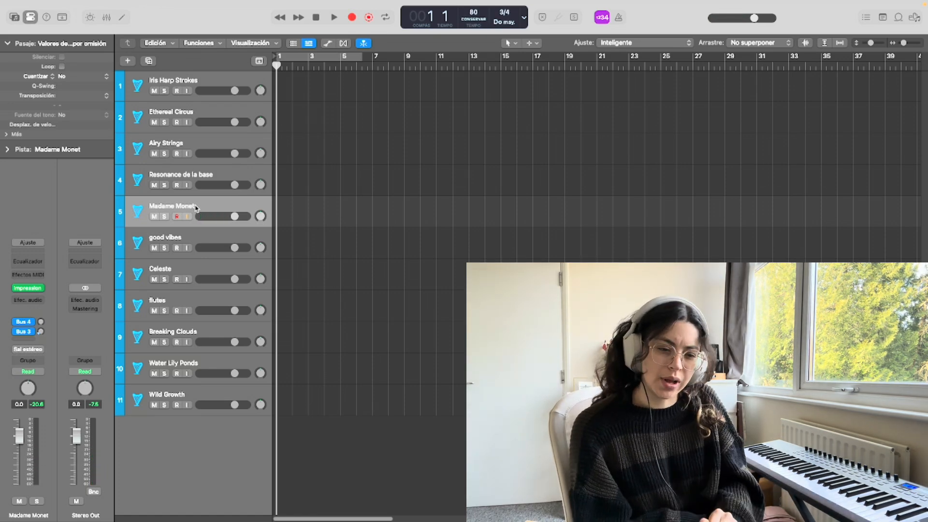
Record chords on the Madame Monet track from bar 1 and shorten the region to end at bar 5
key("r")
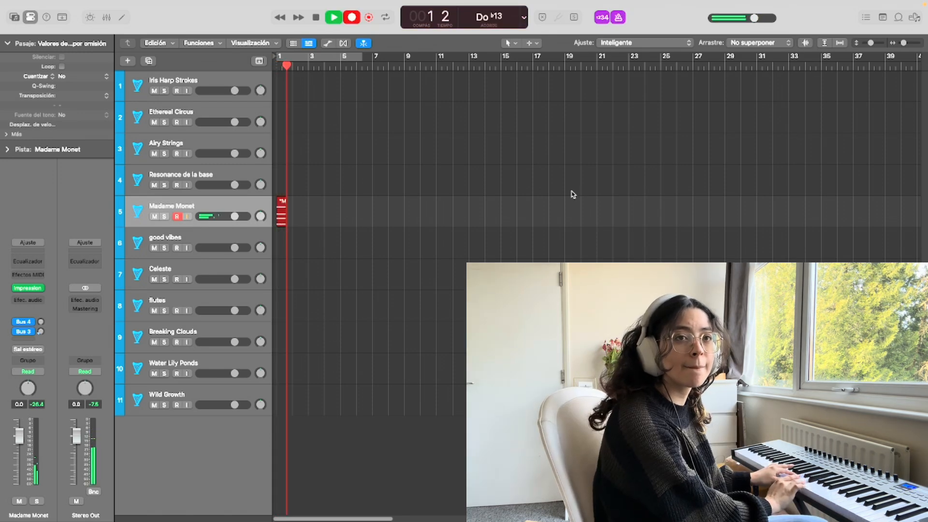
key("super+period")
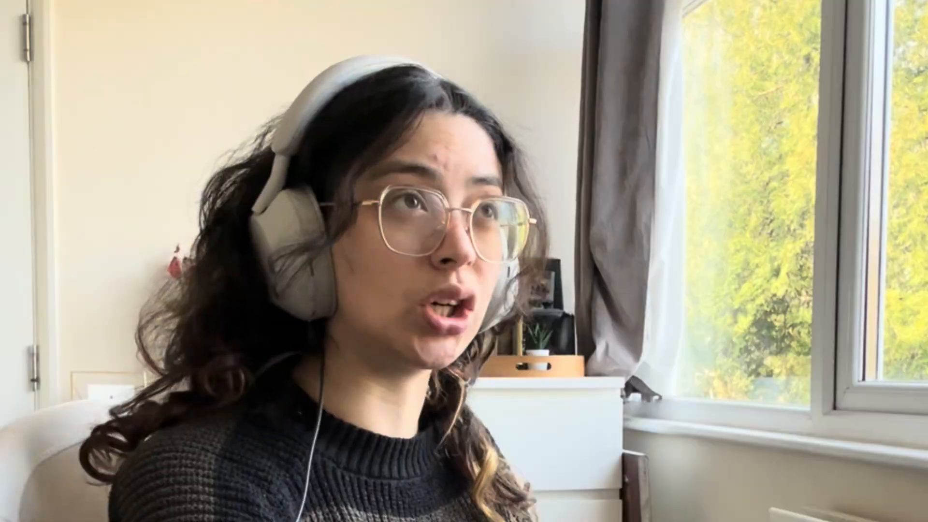
key("r")
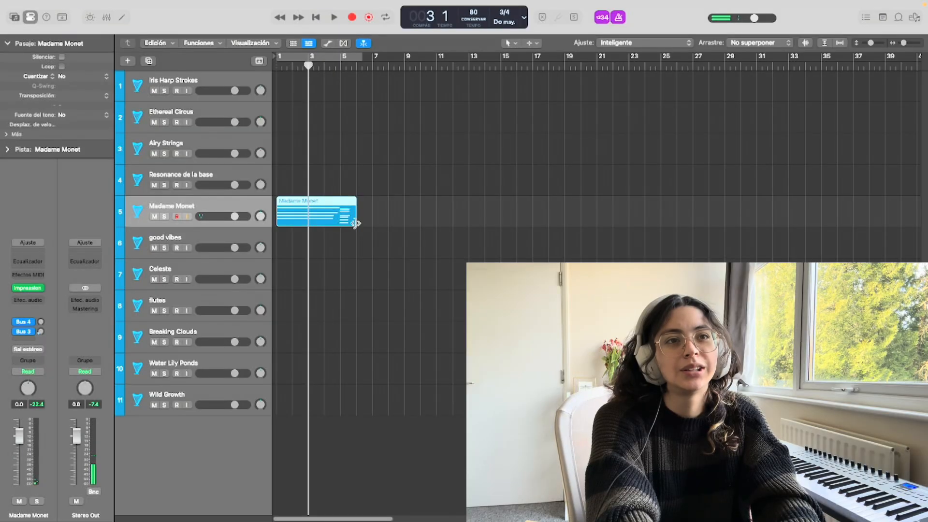
left_click_drag(353, 223, 341, 223)
Record a second chord passage on the Madame Monet track from bar 5 to about bar 9
key("r")
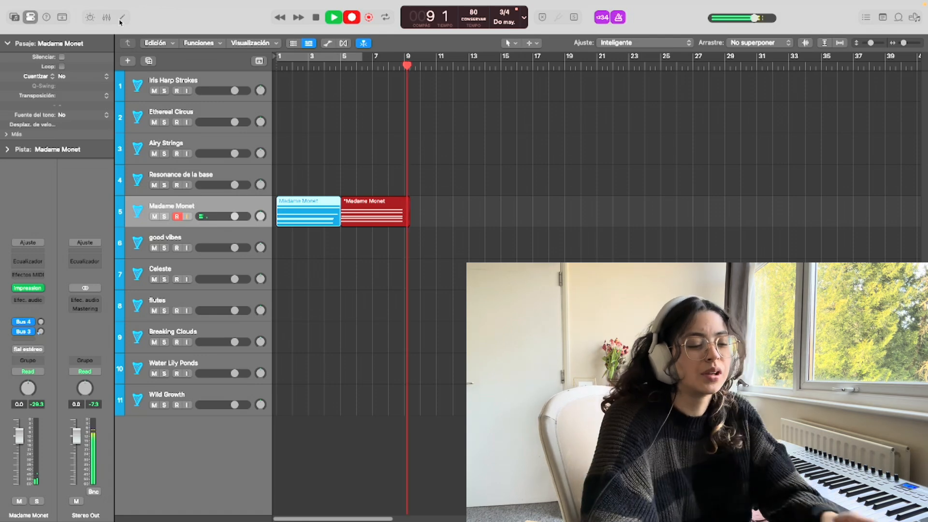
key("space")
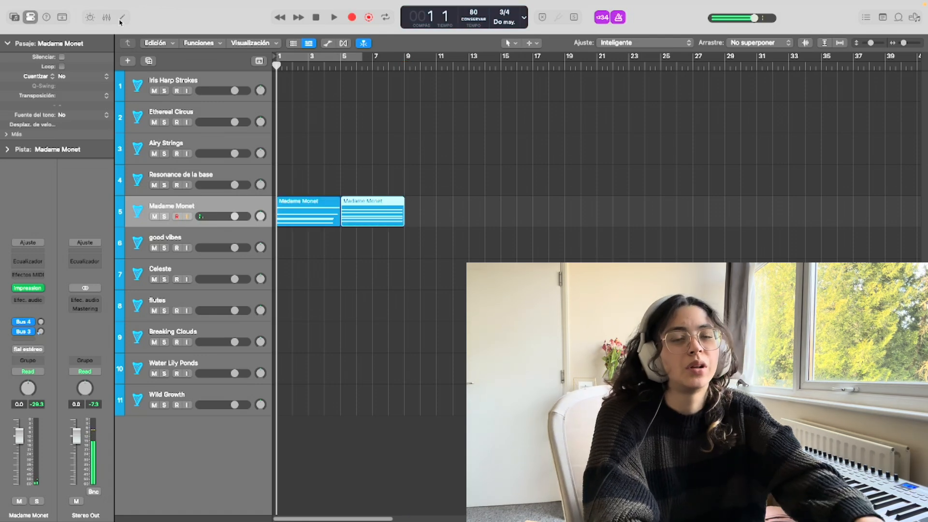
Inspect the Impressionism instrument's settings on the Madame Monet track and play back the recorded chords
left_click(34, 289)
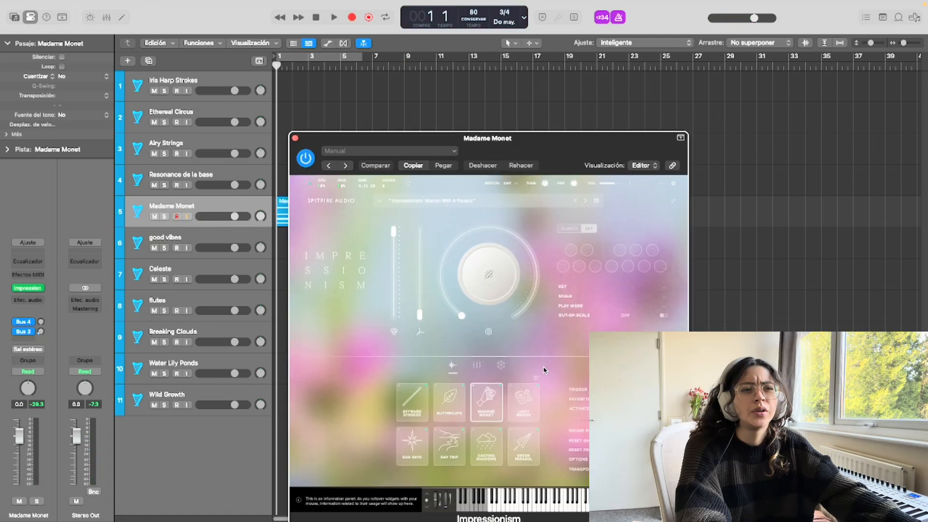
left_click(478, 366)
key("space")
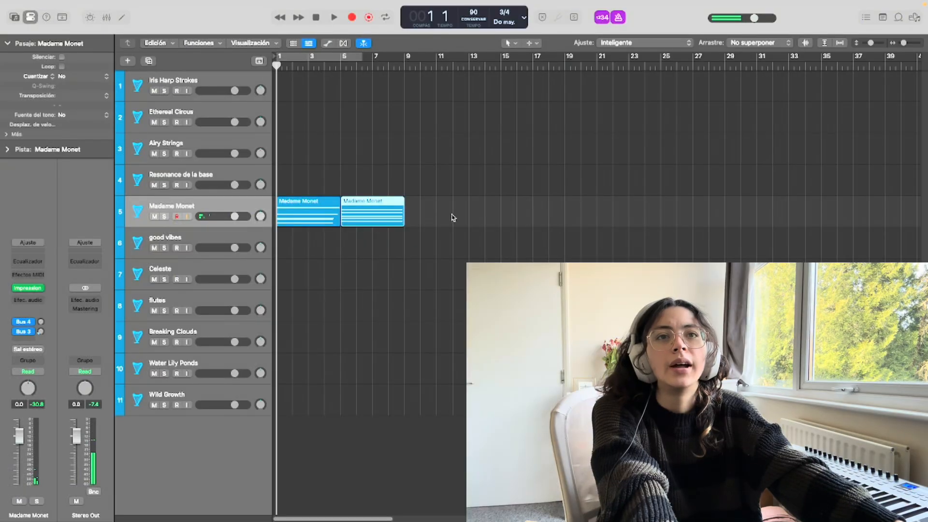
Rename the Ethereal Circus track as Poplars
left_click(193, 118)
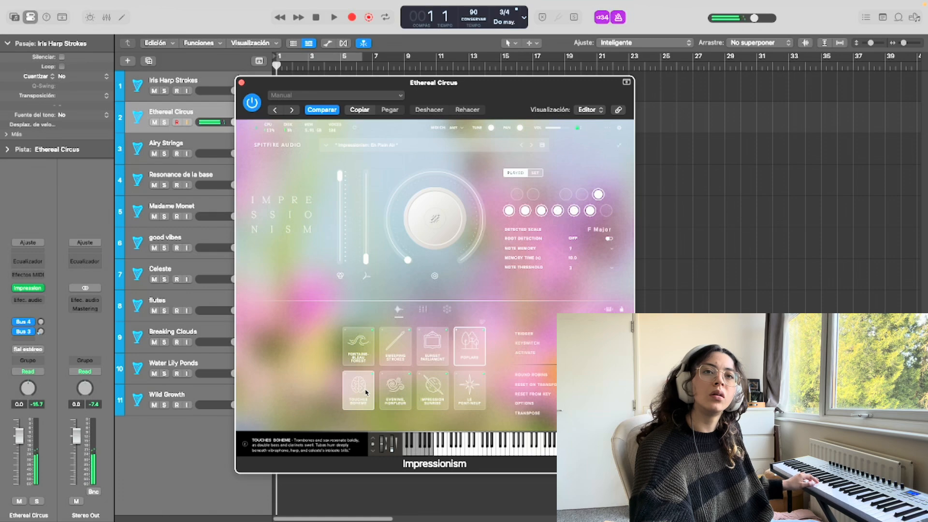
double_click(162, 114)
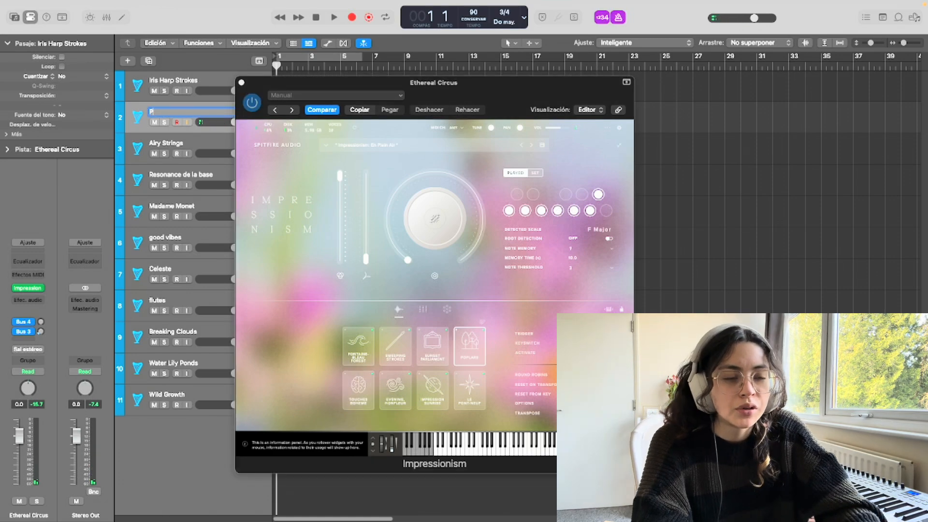
type("Poplars")
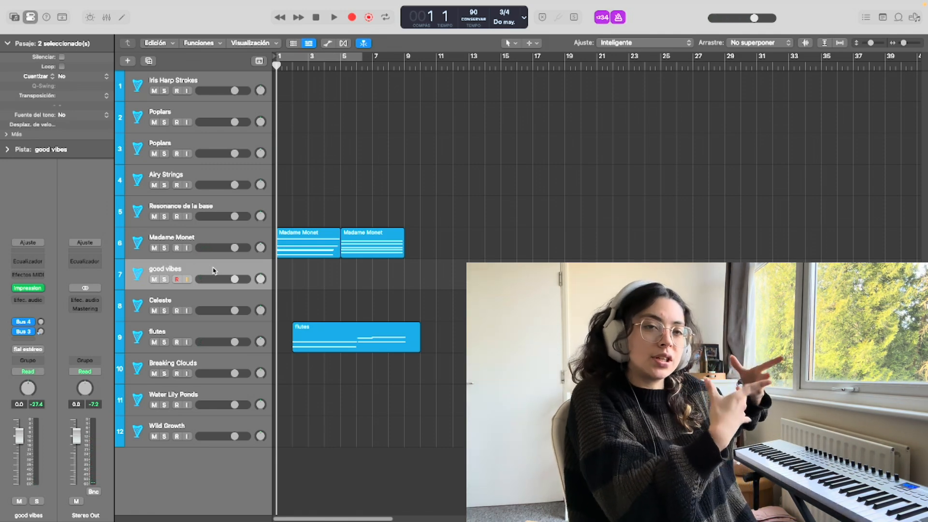
Record a chord part on the good vibes track from bar 1 and play the arrangement back
key("r")
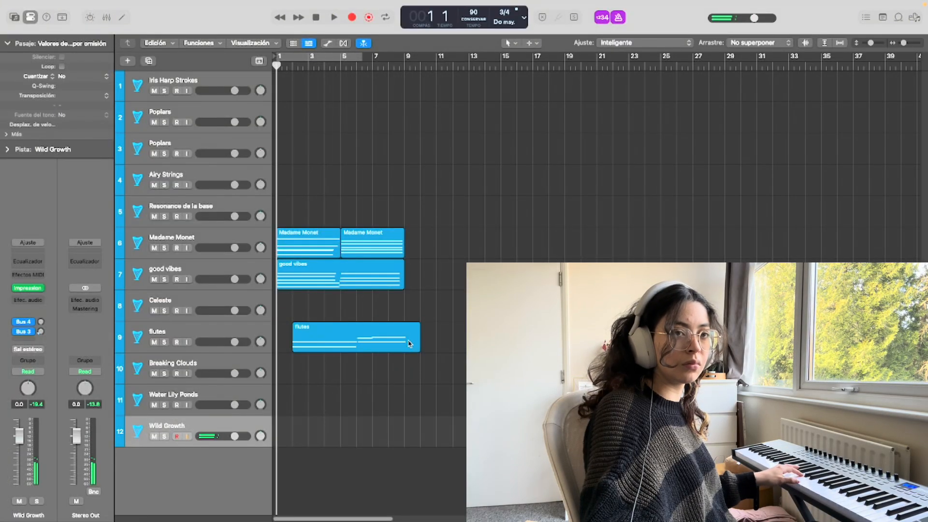
key("space")
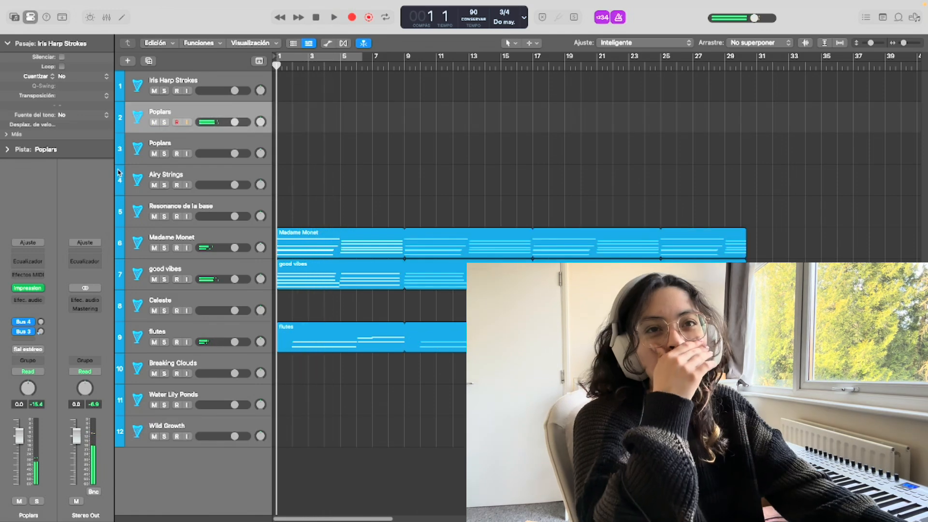
Record a part on the Sunset at sea track from bar 9 to bar 17, starting playback shortly before it
left_click(174, 145)
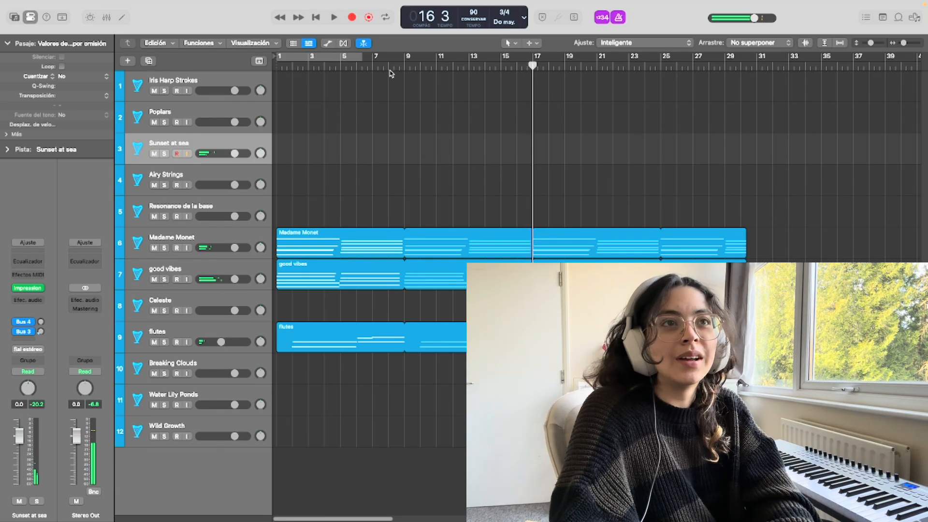
left_click(380, 66)
key("space")
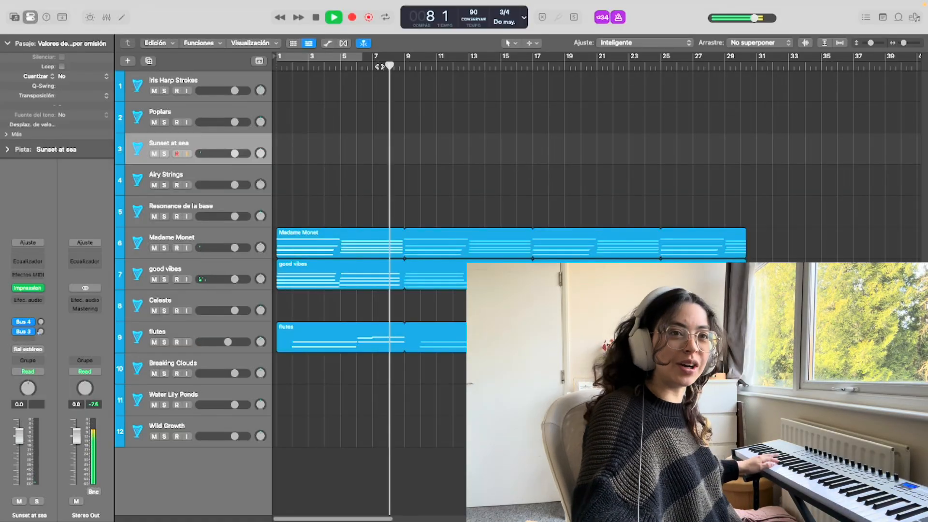
key("r")
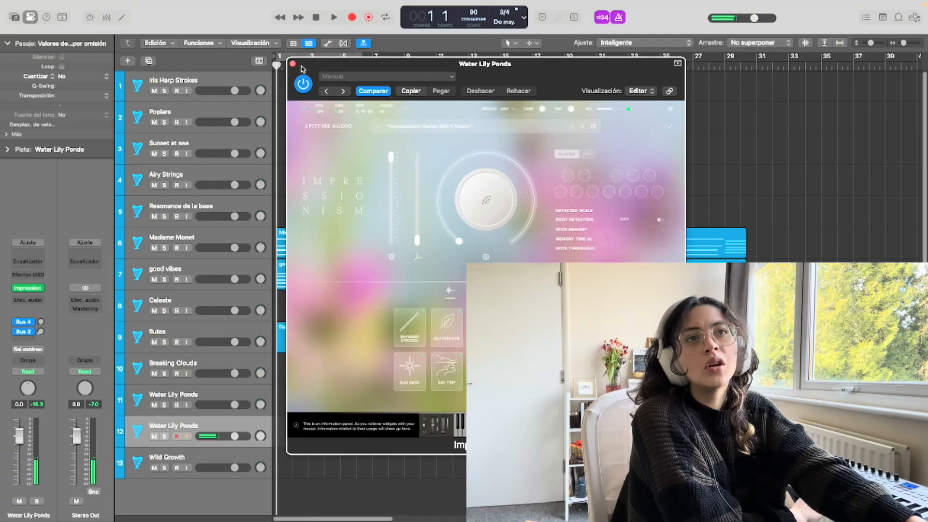
Close the Water Lily Ponds instrument window and duplicate the Madame Monet track
left_click(298, 70)
left_click(212, 233)
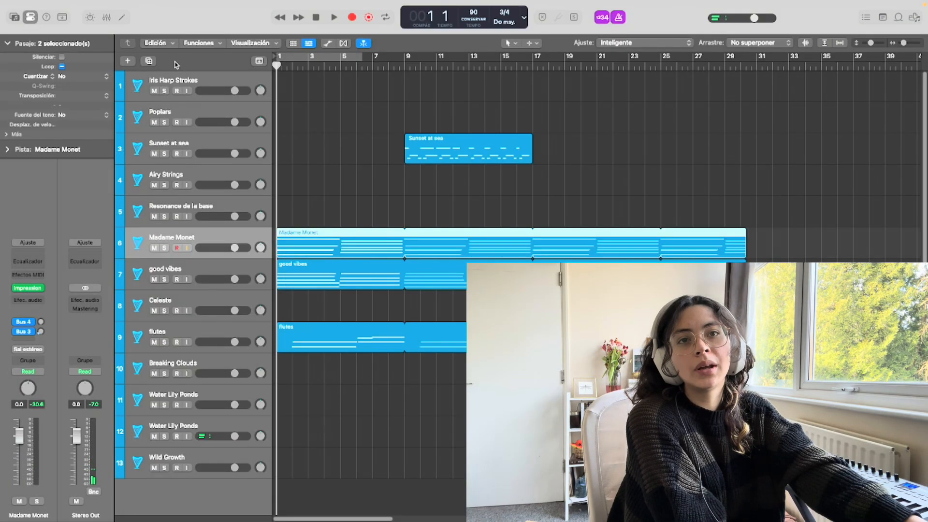
left_click(149, 61)
Play the arrangement and record a part on the first Water Lily Ponds track
key("space")
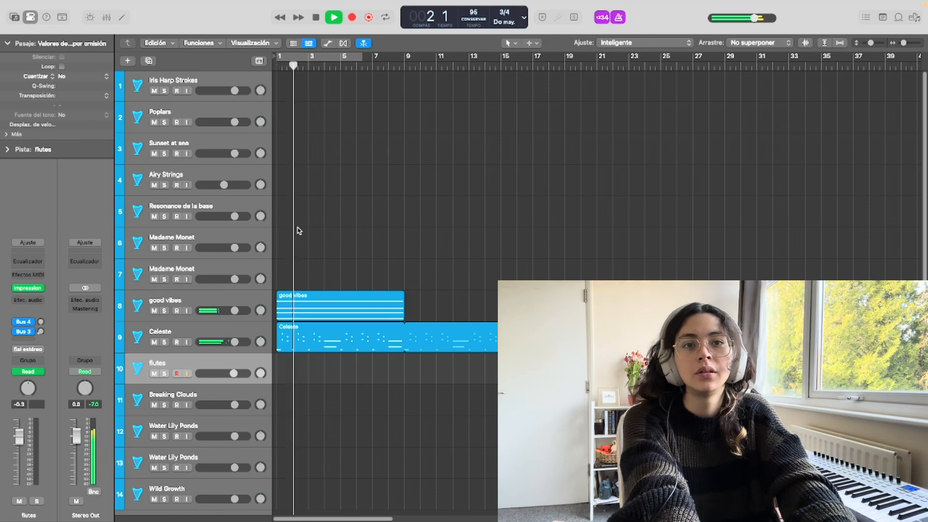
left_click(221, 426)
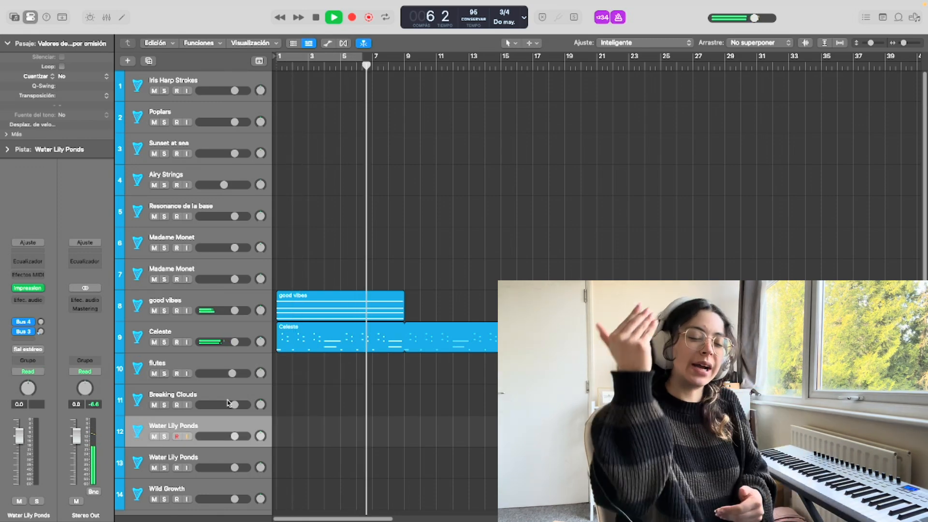
key("r")
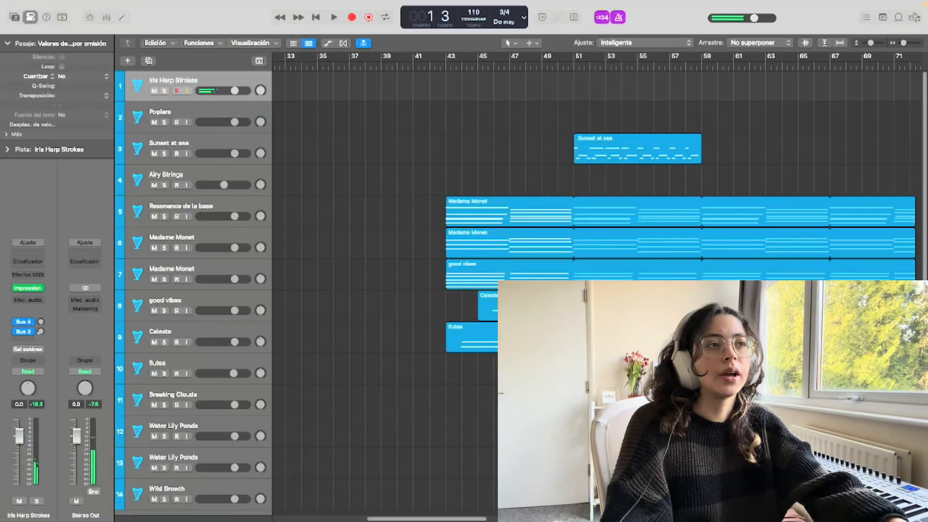
Select the six regions parked from bar 43 onwards and move them back towards the start of the arrangement
scroll(763, 424, "right", 4)
left_click_drag(762, 425, 397, 149)
left_click_drag(402, 218, 249, 232)
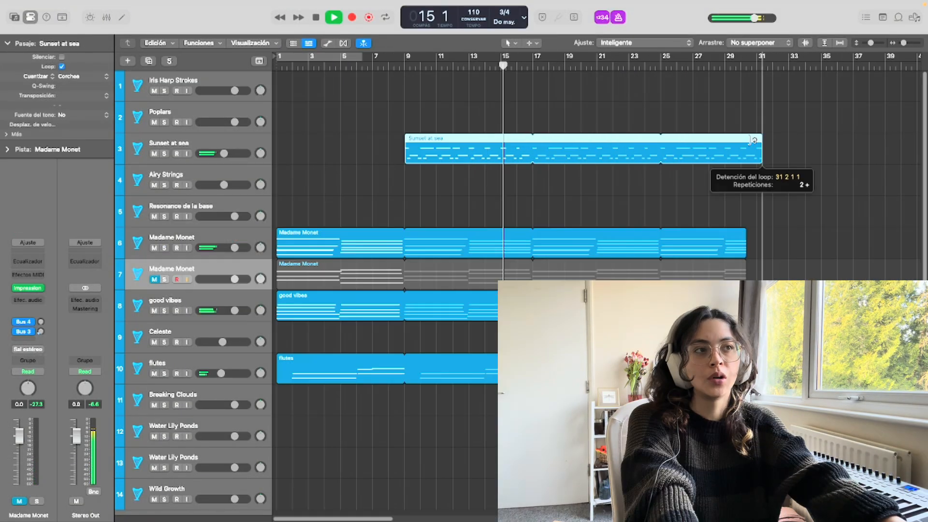
left_click_drag(756, 140, 740, 141)
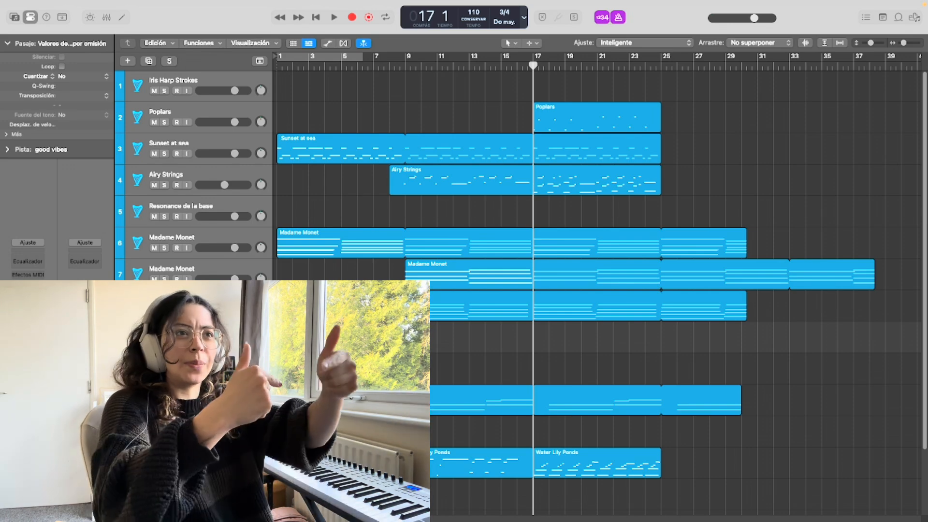
Record a new part on the good vibes track from bar 17
key("r")
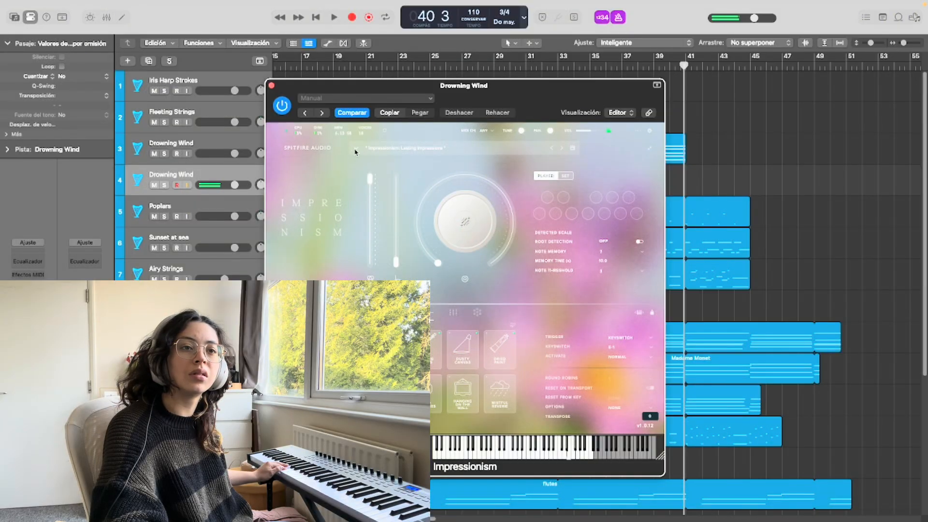
Close the Drowning Wind instrument window and move playback back to just after bar 23
left_click(271, 86)
scroll(363, 56, "left", 3)
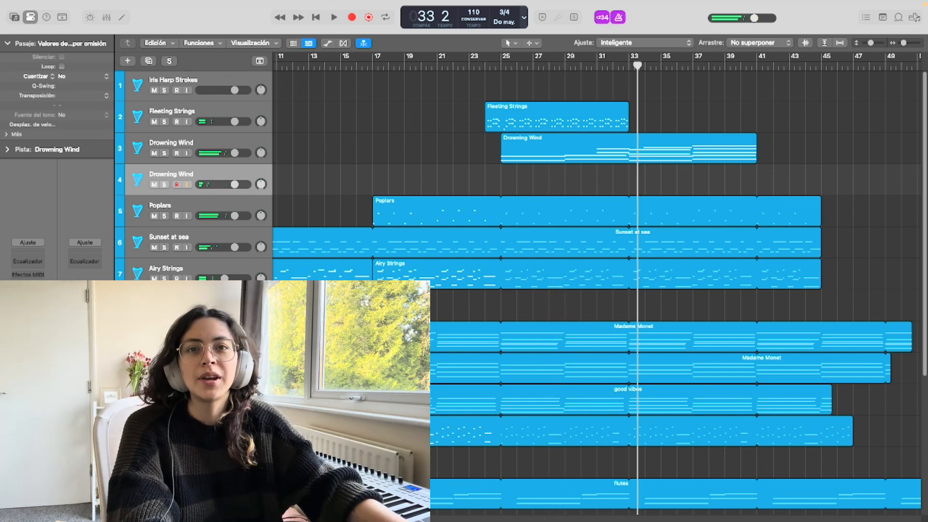
left_click(28, 285)
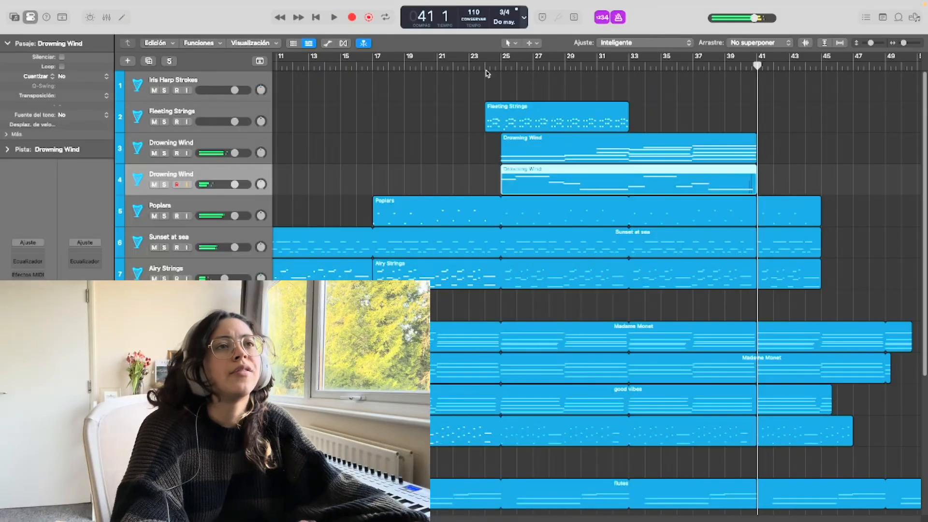
left_click(484, 65)
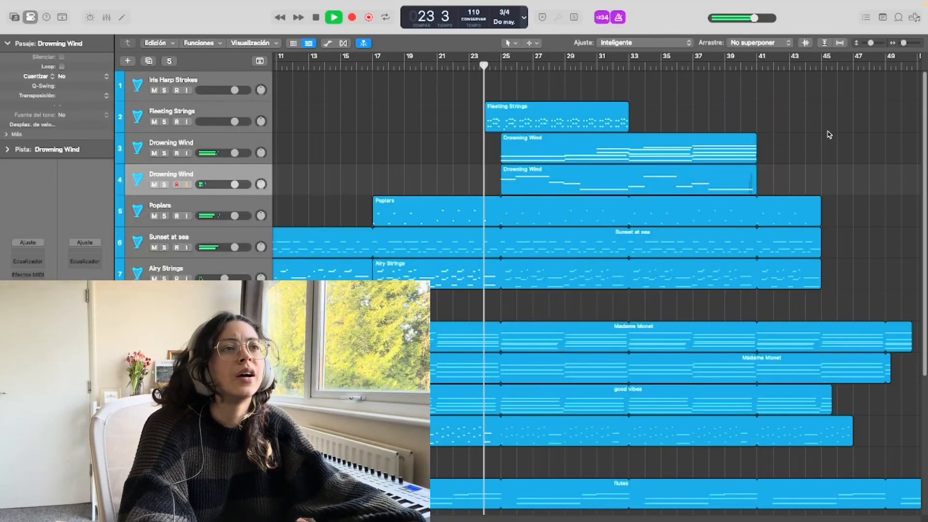
Delete the region on the first Drowning Wind track and loop the Fleeting Strings region up to bar 45
key("space")
left_click(721, 161)
key("Delete")
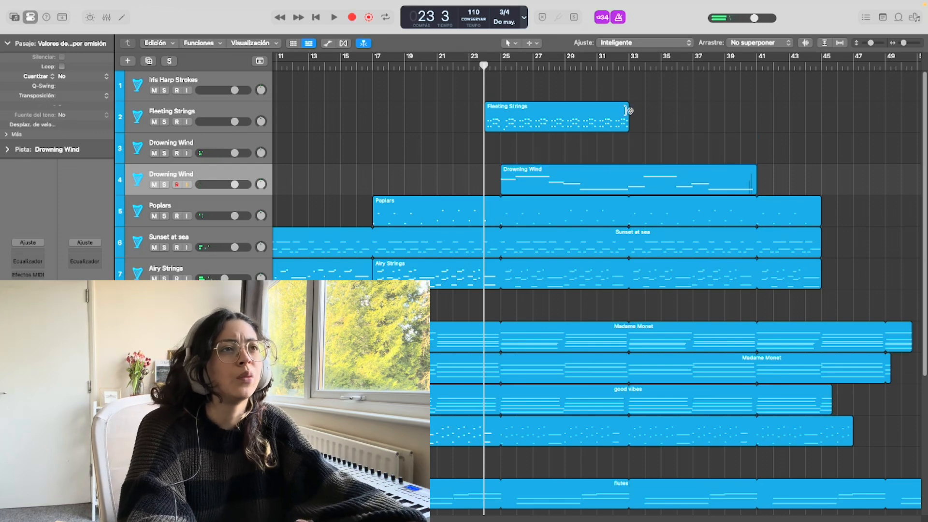
left_click_drag(629, 111, 819, 121)
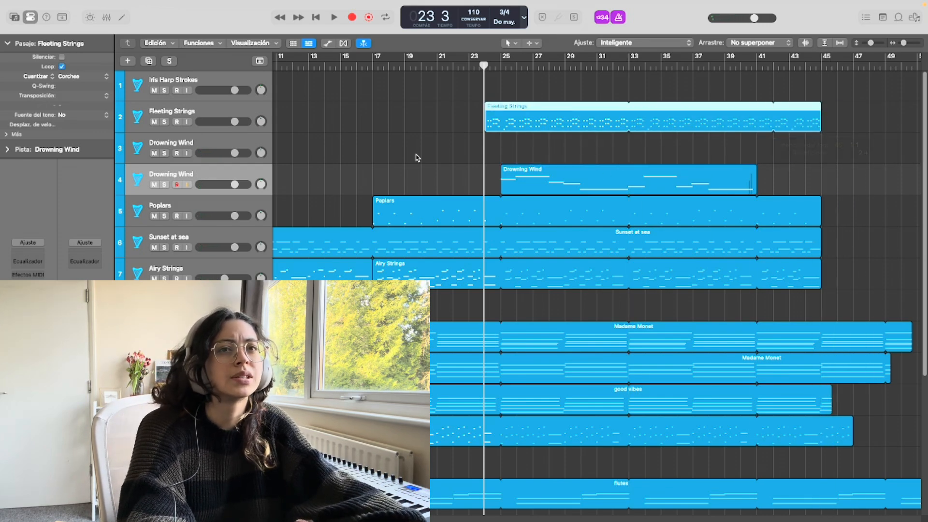
Record a new part on the first Drowning Wind track, starting at bar 25
left_click(178, 150)
key("r")
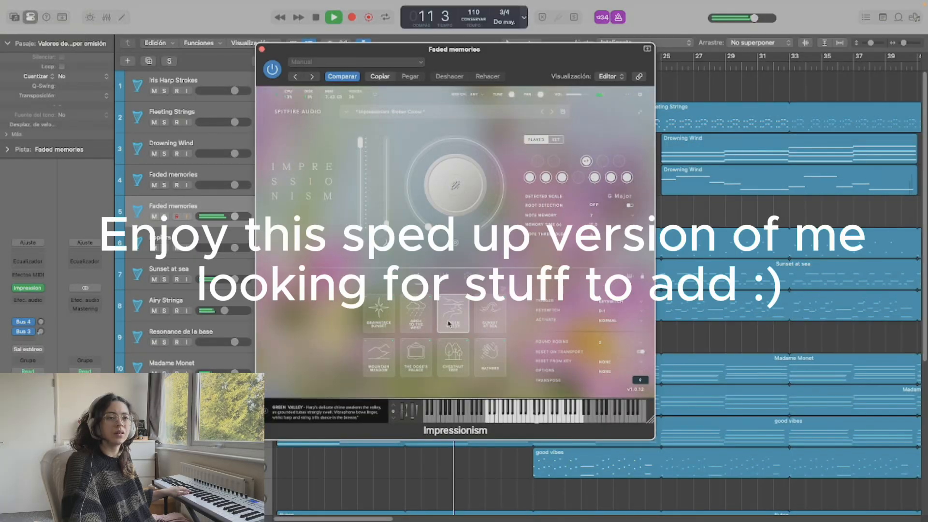
Audition the Broken Colour preset's sounds, including The Doge's Palace and Chestnut Tree, on the second Faded memories track
left_click(491, 316)
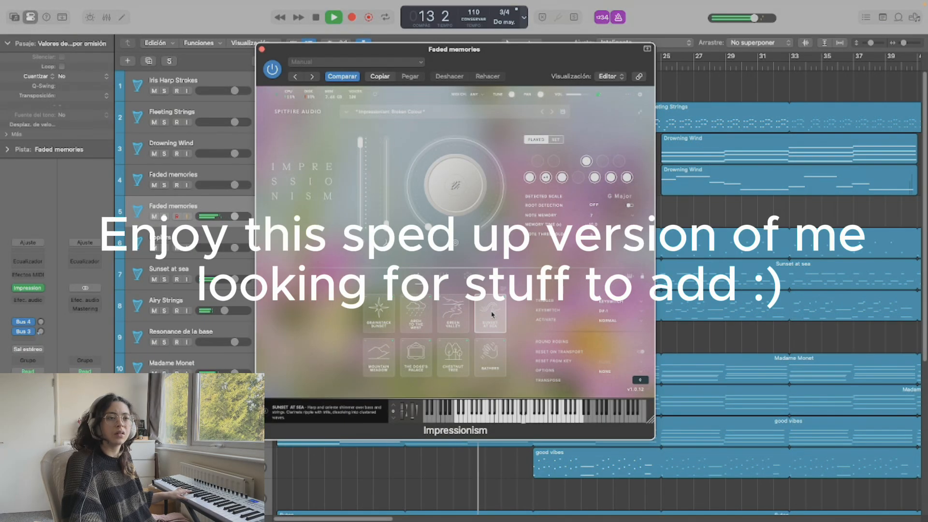
left_click(380, 361)
left_click(411, 365)
left_click(453, 362)
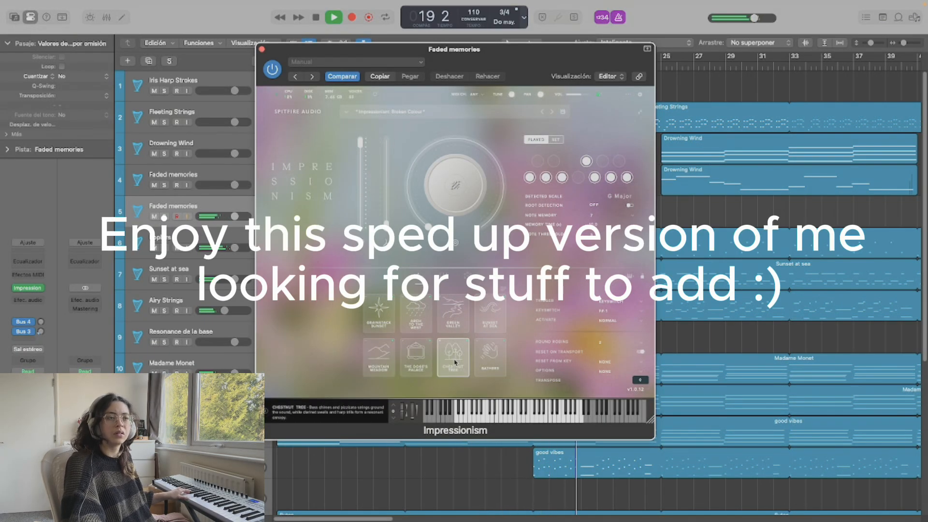
left_click(489, 367)
Load the Monet With A Parasol preset on the Faded memories track and audition sounds such as Buttercups and Sun Rays
left_click(551, 112)
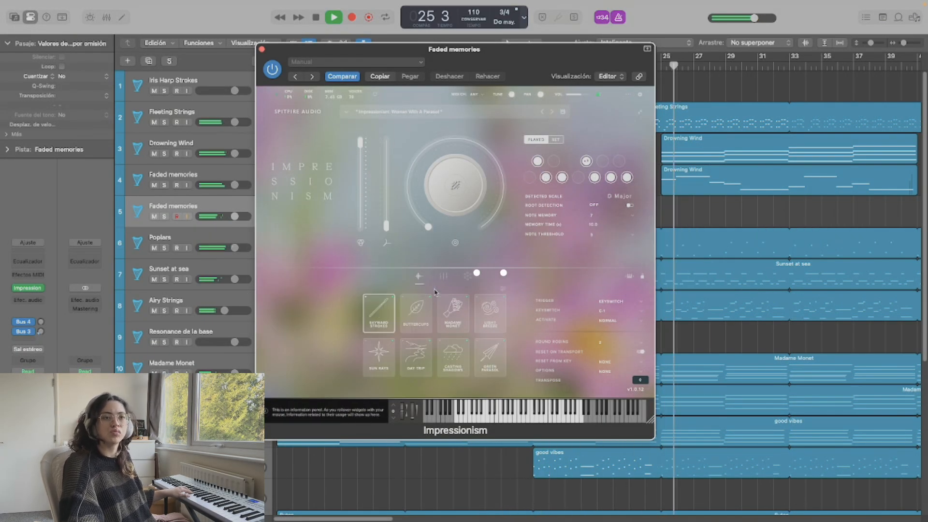
left_click(415, 313)
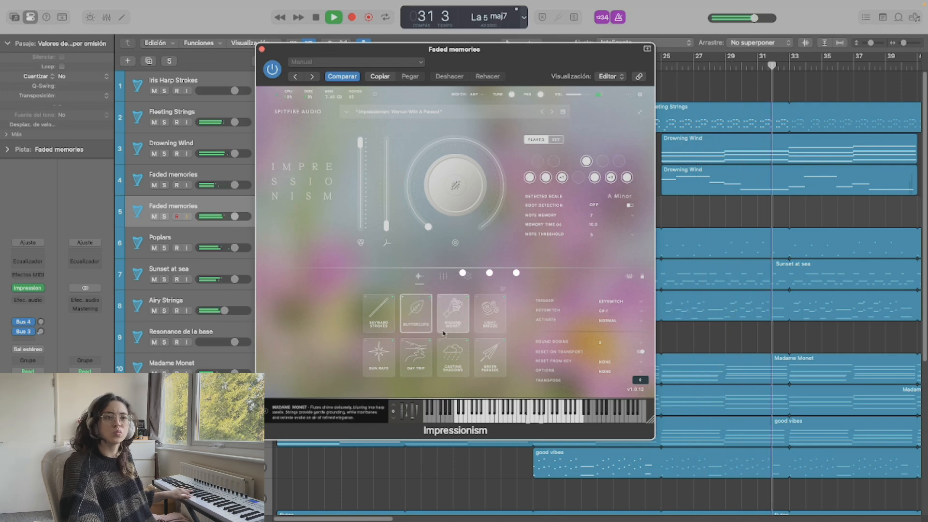
left_click(379, 356)
left_click(489, 360)
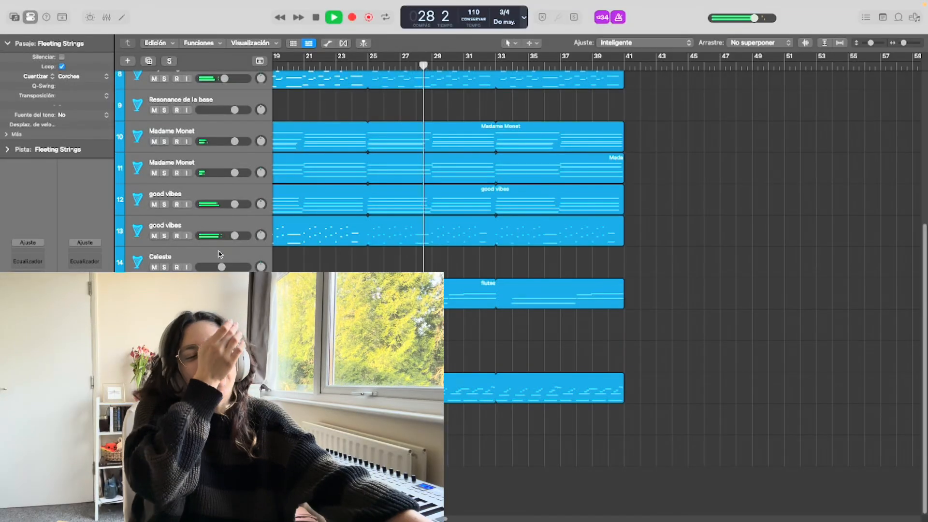
left_click(220, 254)
scroll(247, 243, "up", 5)
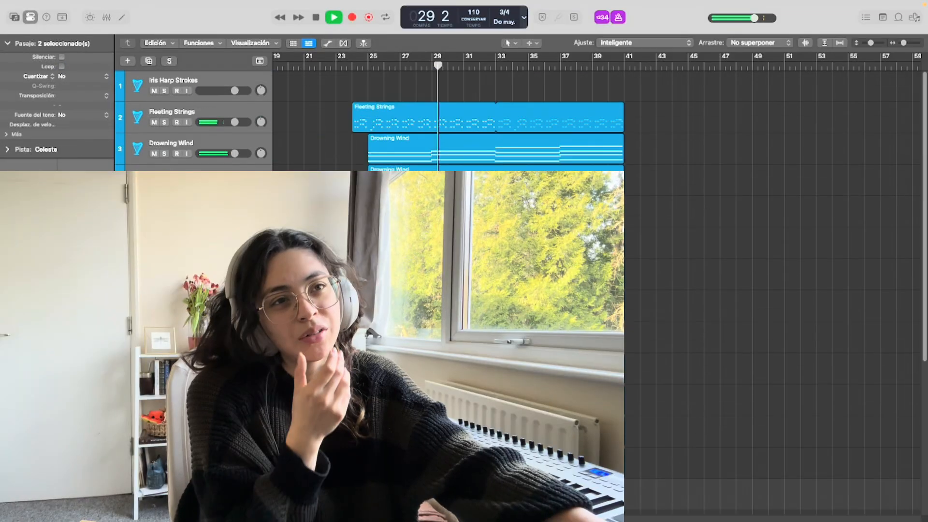
scroll(246, 243, "down", 3)
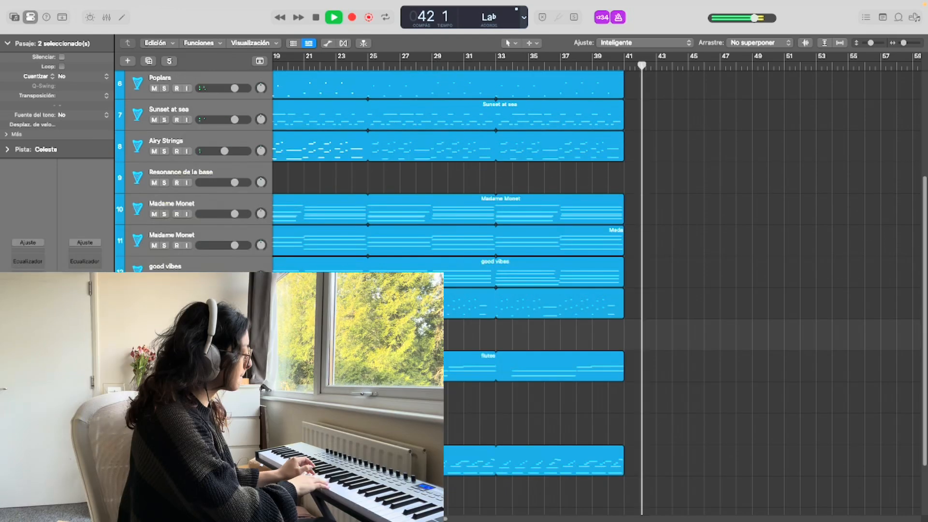
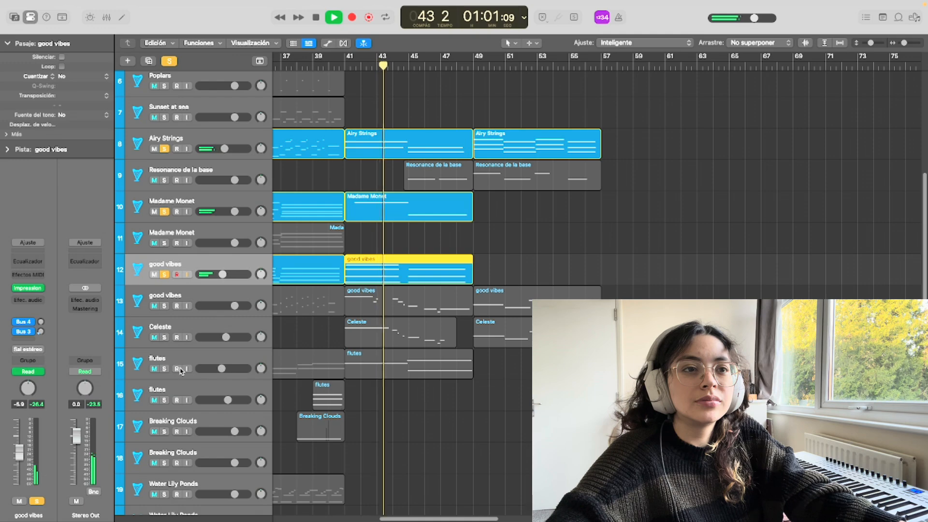
Solo the first flutes track, and move the Airy Strings, Resonance de la base, good vibes and Celeste regions from bar 49 to bar 61
left_click(165, 369)
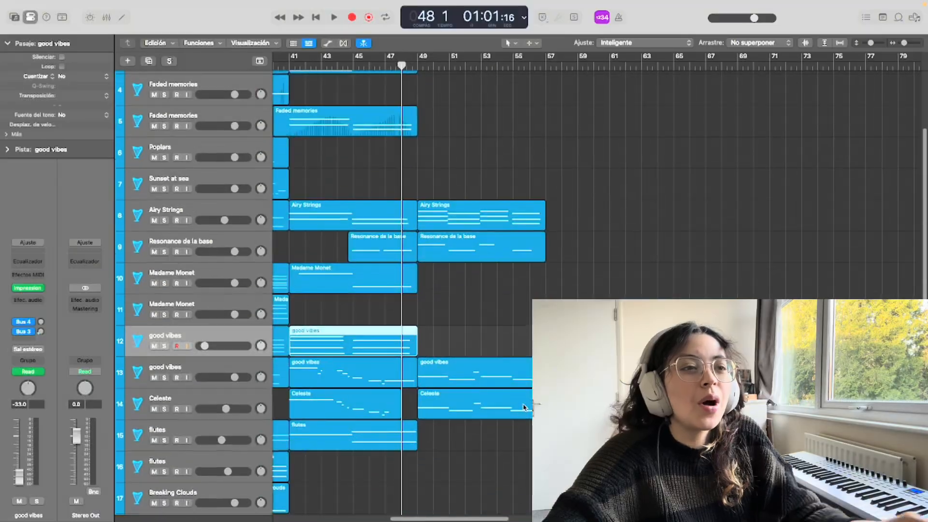
left_click_drag(494, 159, 521, 468)
left_click_drag(452, 222, 644, 222)
scroll(351, 282, "up", 3)
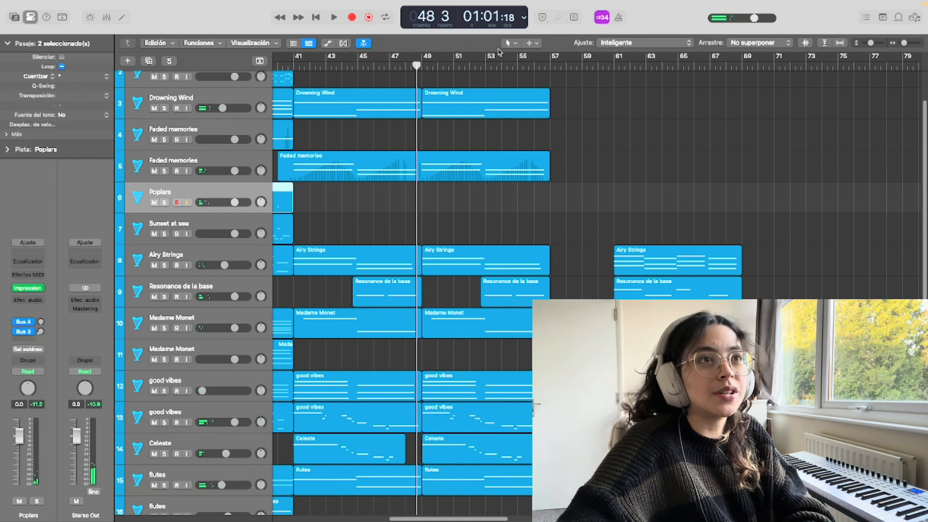
Record new parts from bar 49 on the Poplars track and on the Fleeting Strings track
key("r")
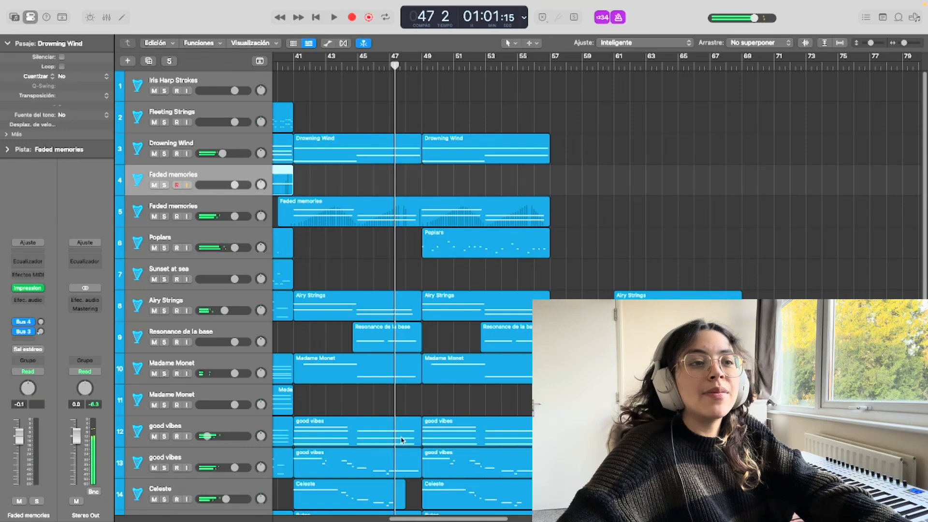
scroll(515, 383, "down", 10)
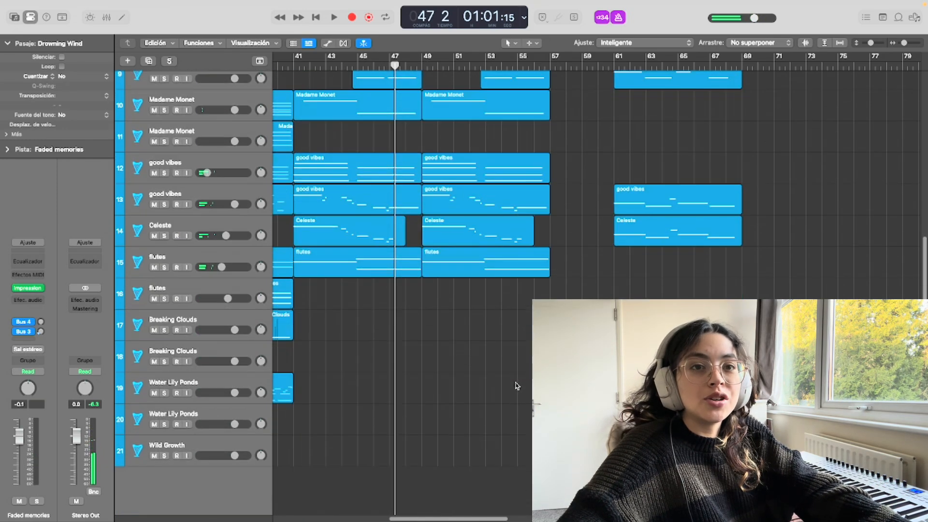
scroll(516, 383, "up", 10)
left_click(240, 116)
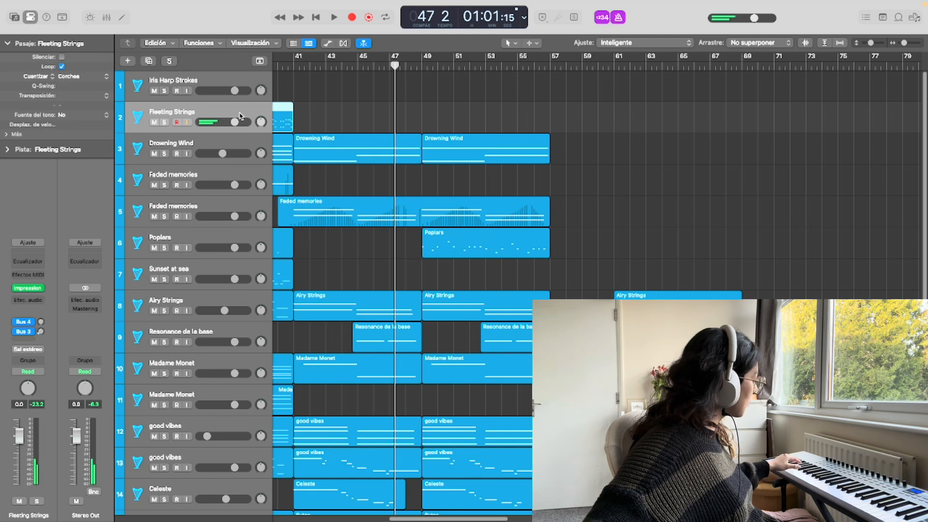
key("r")
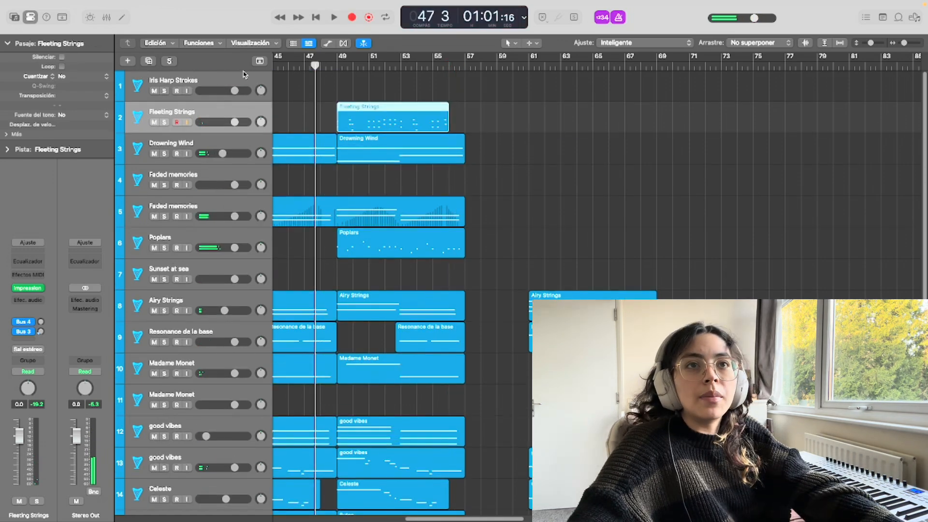
Play the section around bar 49 while rehearsing on the Iris Harp Strokes track, and record its part from there
left_click(233, 75)
key("space")
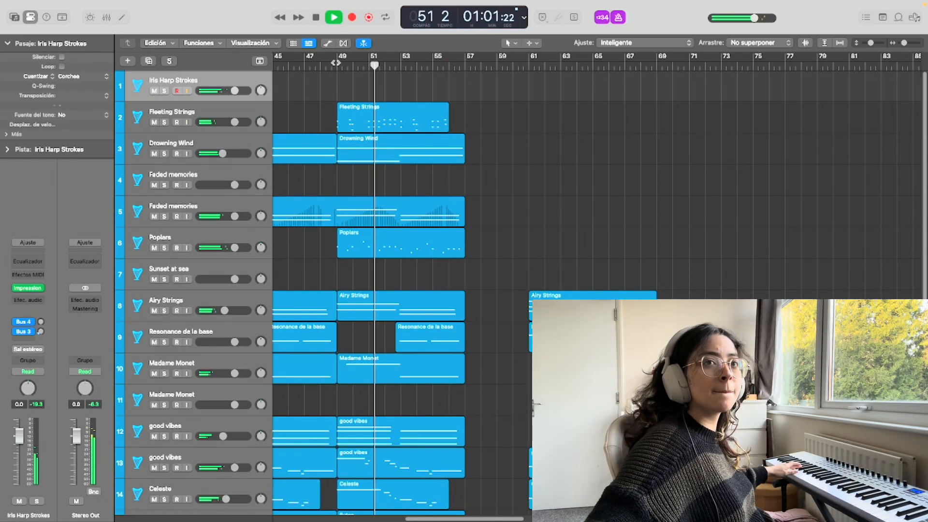
left_click(335, 63)
key("space")
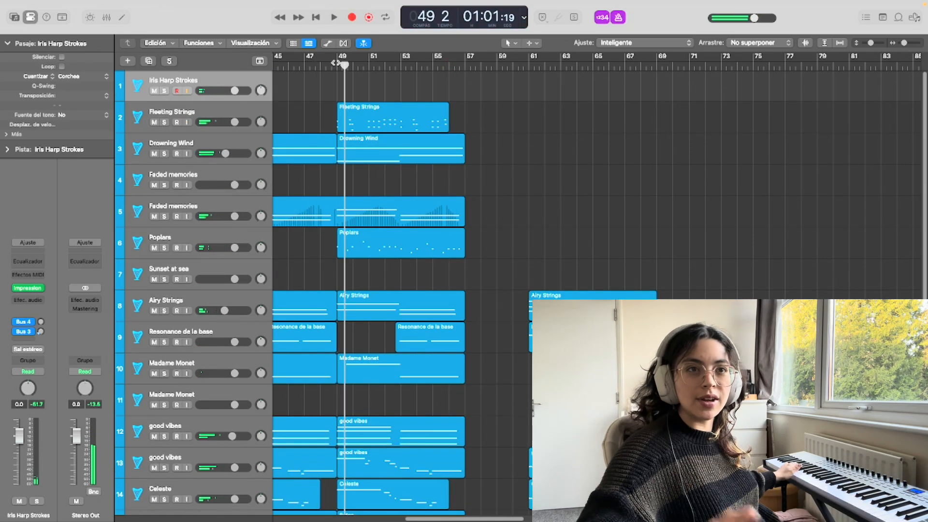
left_click(326, 66)
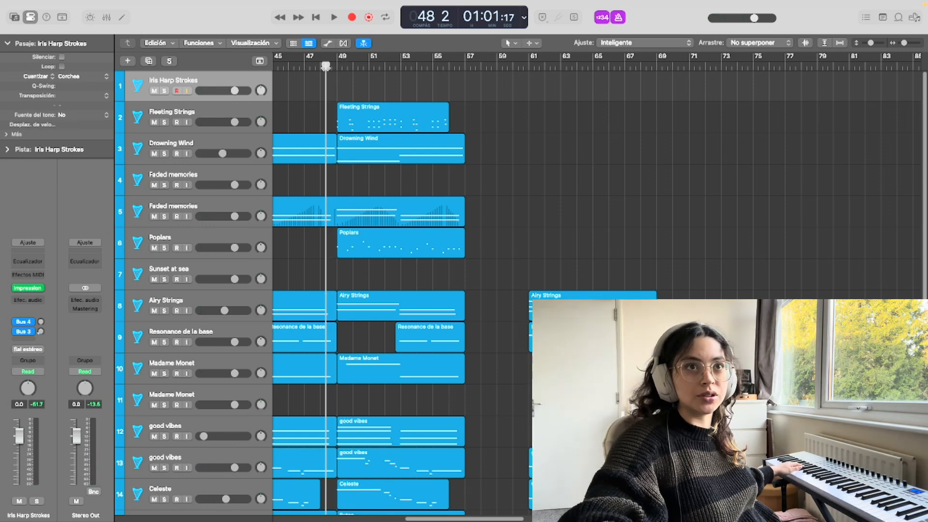
key("r")
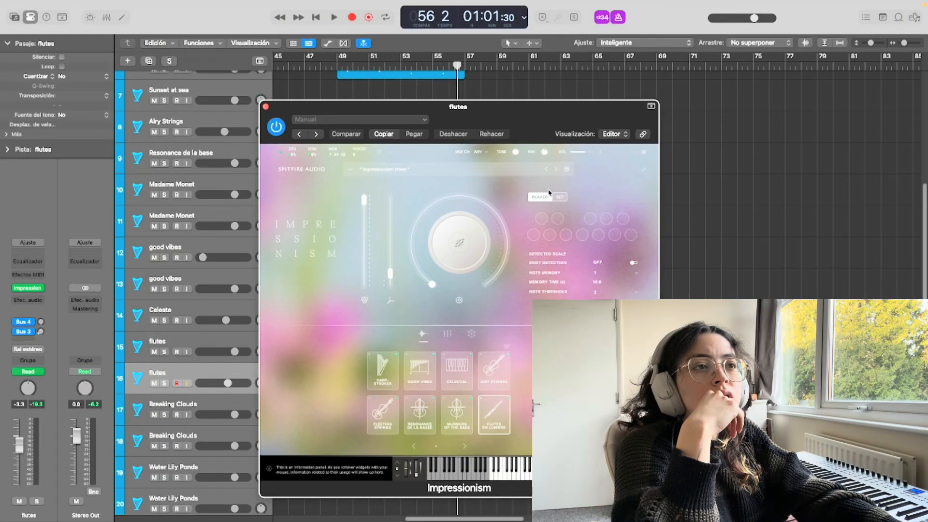
Set the second flutes track's Impressionism to Set mode, and record a flutes part and a rising Celeste run up to bar 57
left_click(559, 197)
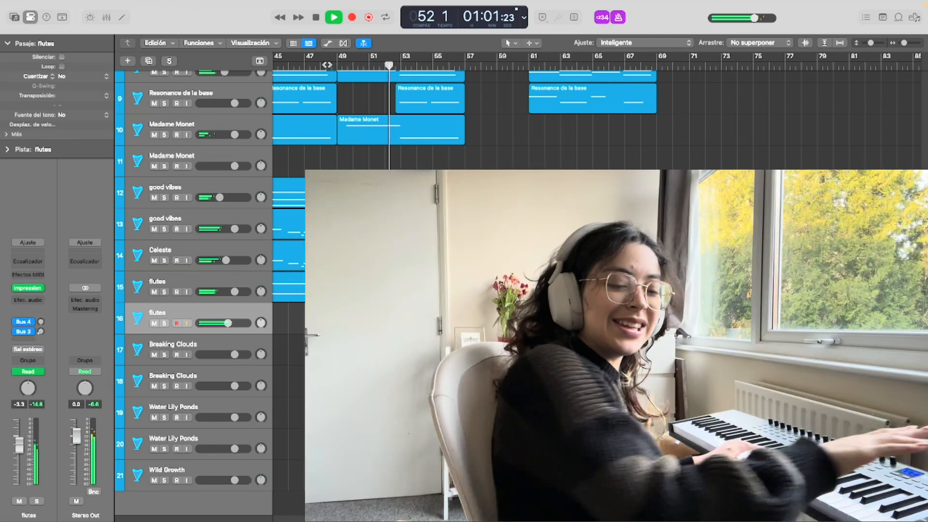
key("space")
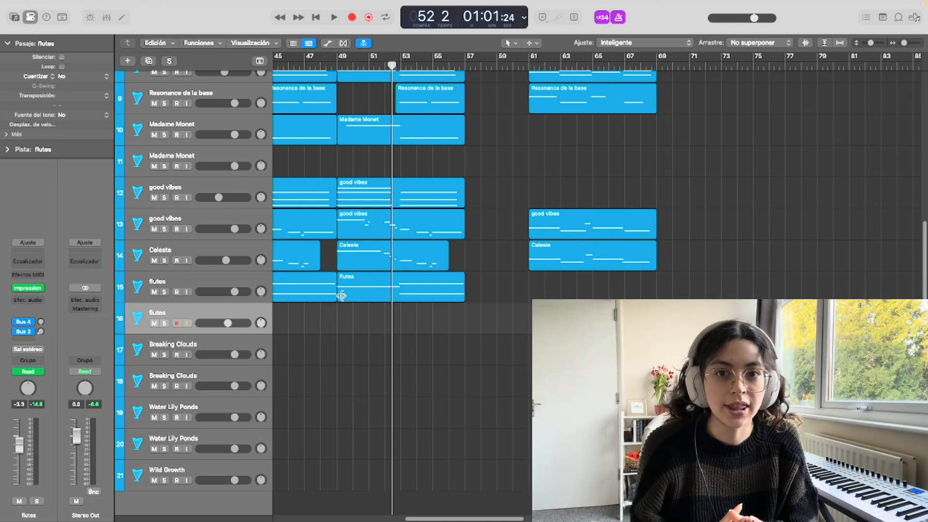
key("r")
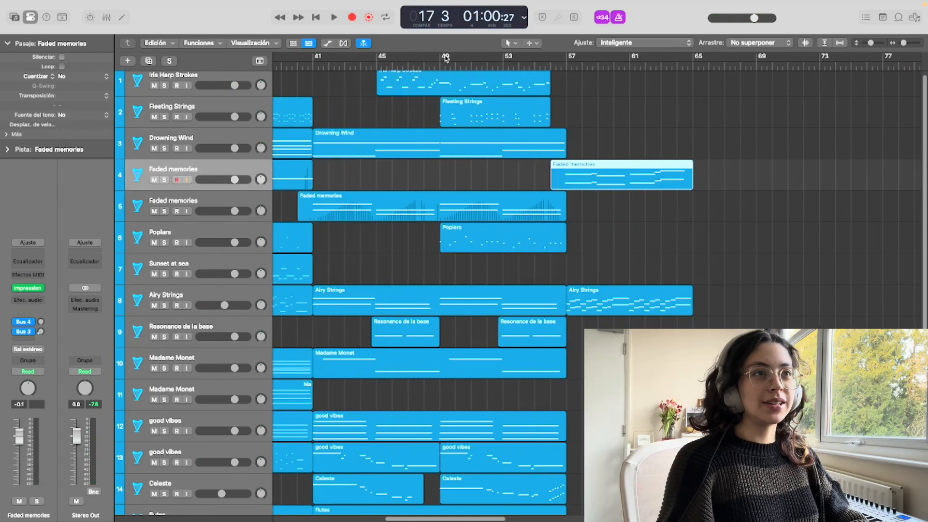
left_click(445, 58)
key("space")
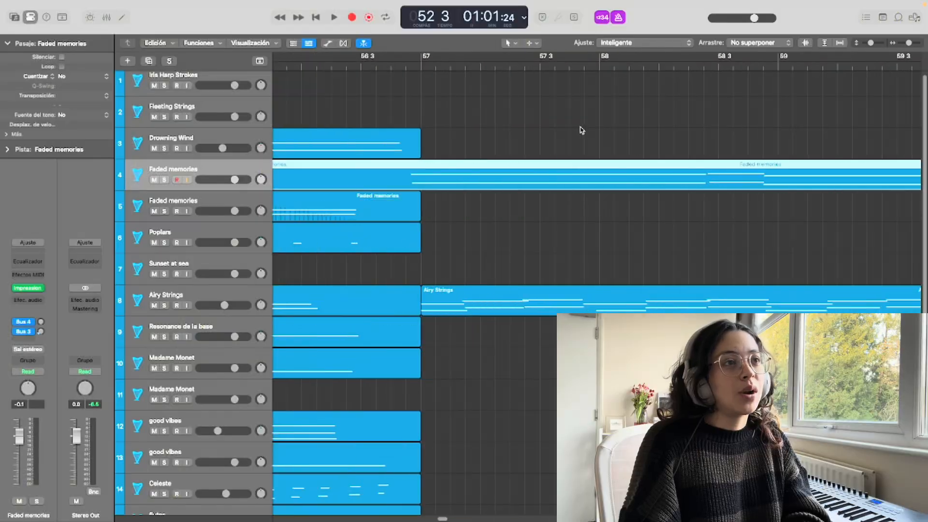
Play back the first part of the piece from bar 25 as a reference for the section starting at bar 57
scroll(581, 130, "right", 5)
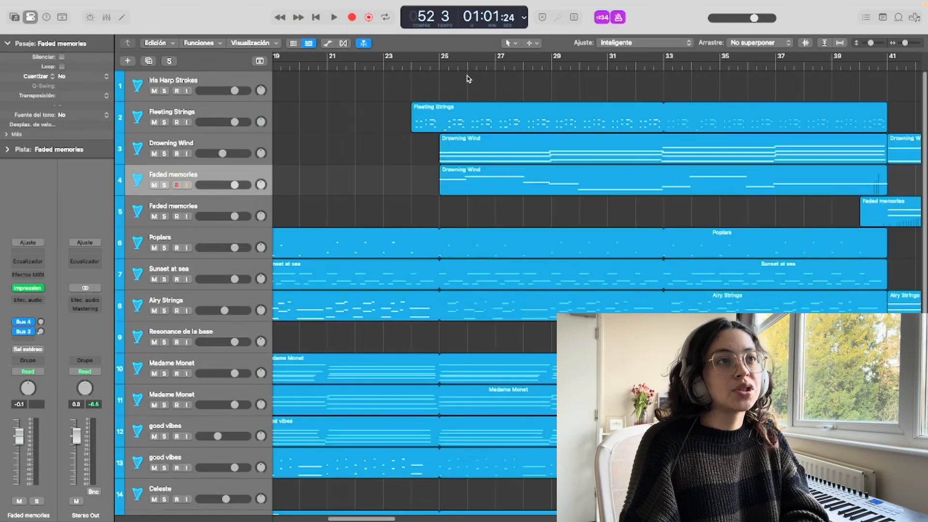
left_click(439, 63)
key("space")
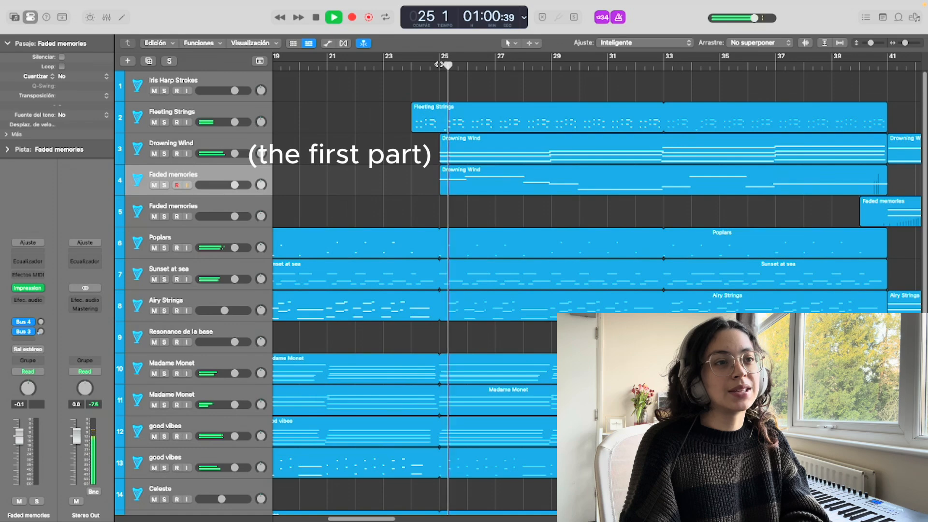
key("space")
scroll(446, 69, "right", 10)
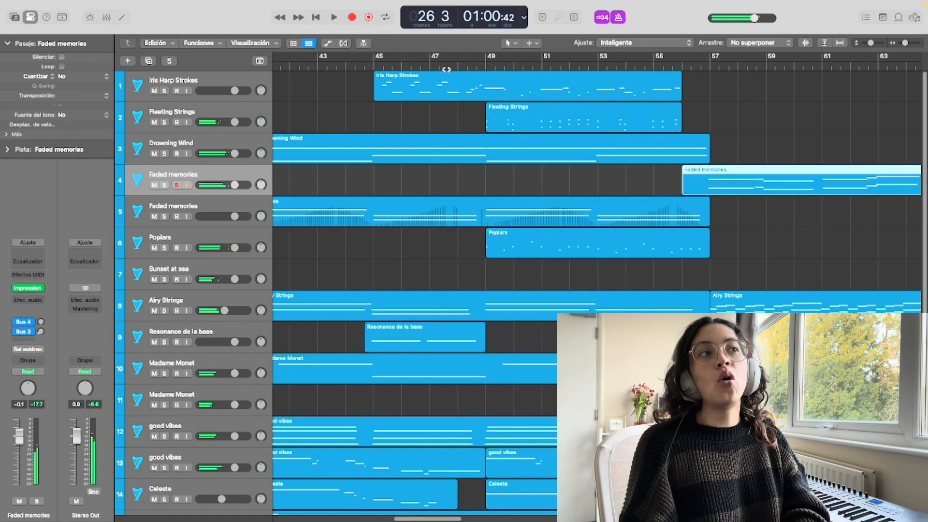
scroll(446, 69, "right", 10)
left_click(466, 63)
key("space")
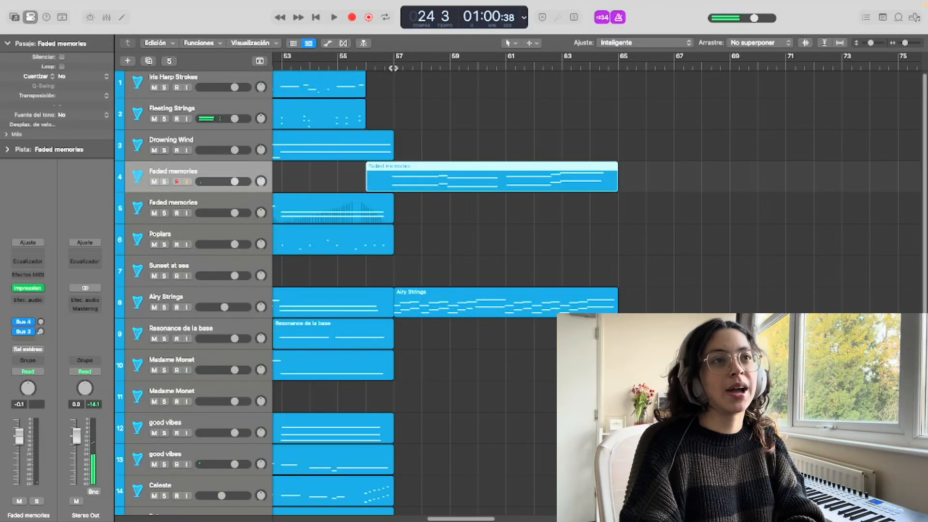
Record parts from bar 57 on the Drowning Wind and Fleeting Strings tracks
left_click(393, 65)
left_click(230, 137)
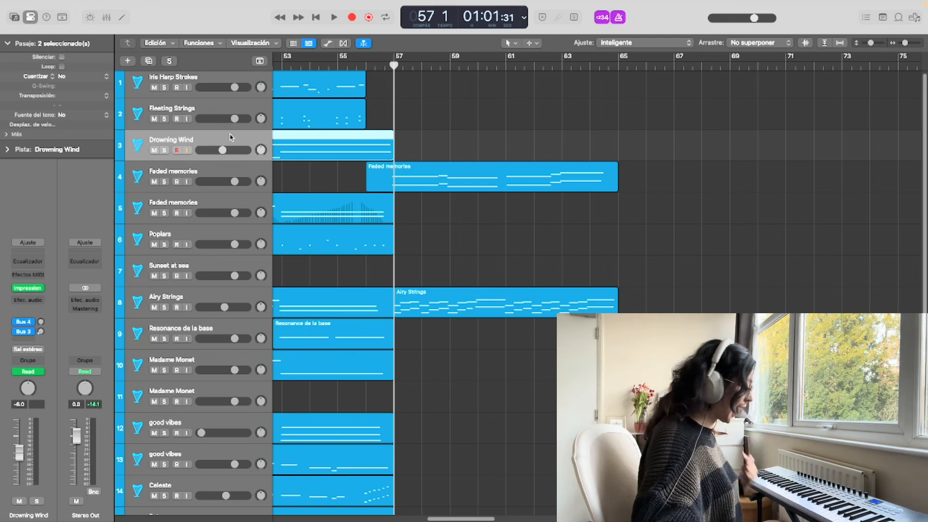
key("r")
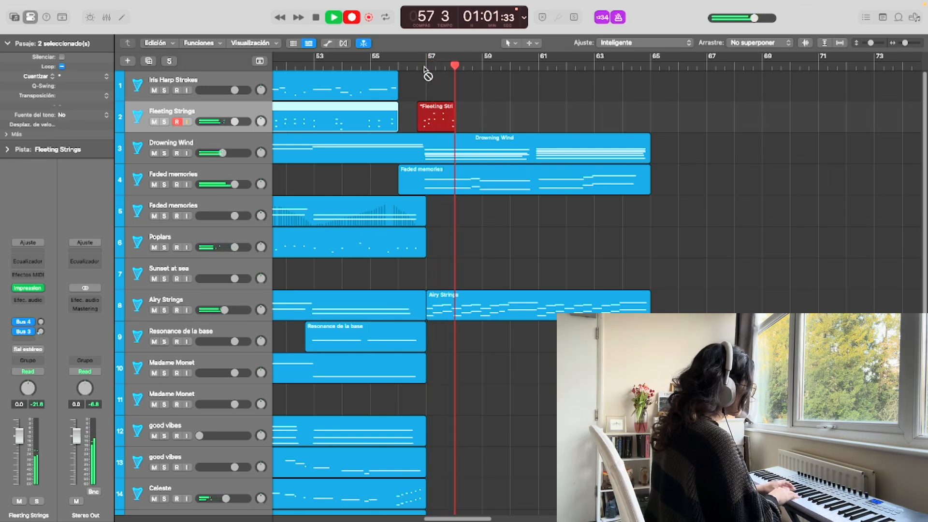
scroll(207, 338, "down", 5)
left_click(207, 371)
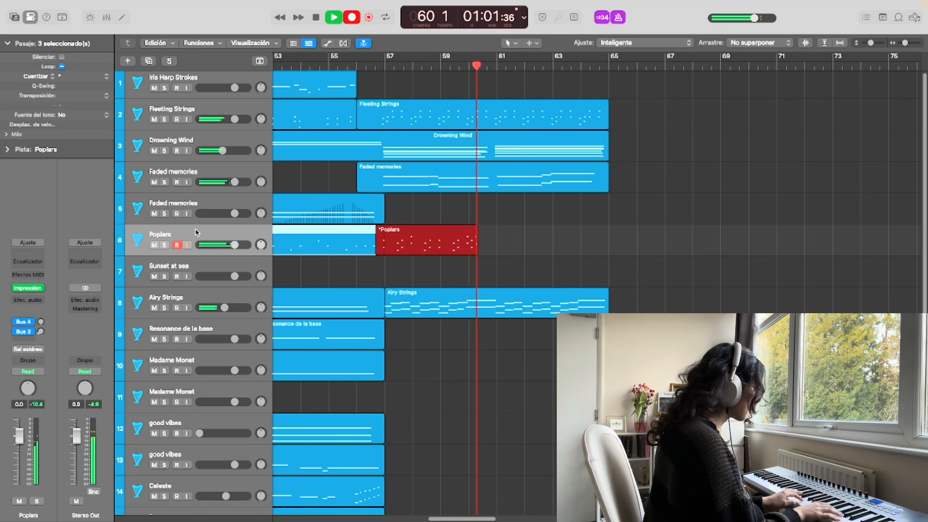
Discard the running Poplars take, trim the Drowning Wind part back to bar 57 and re-record it from there
key("super+period")
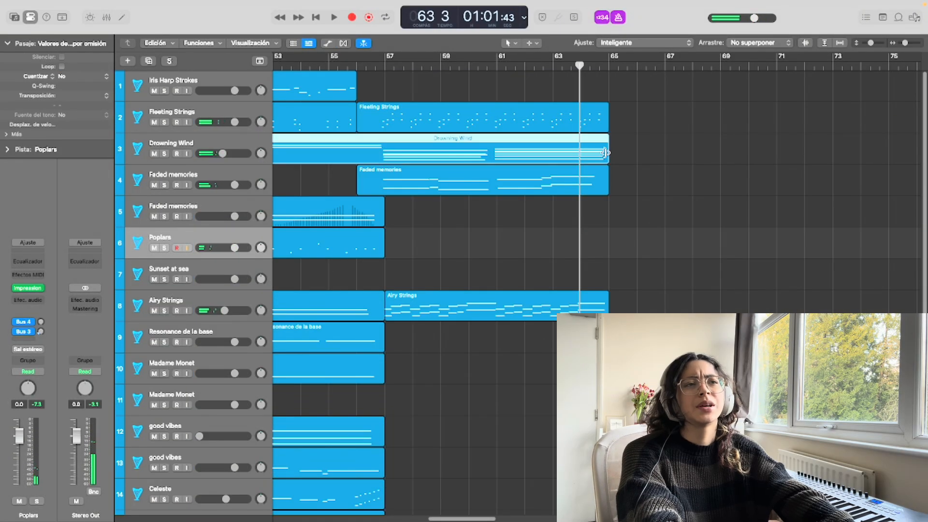
left_click_drag(607, 148, 384, 151)
left_click(383, 65)
left_click(184, 142)
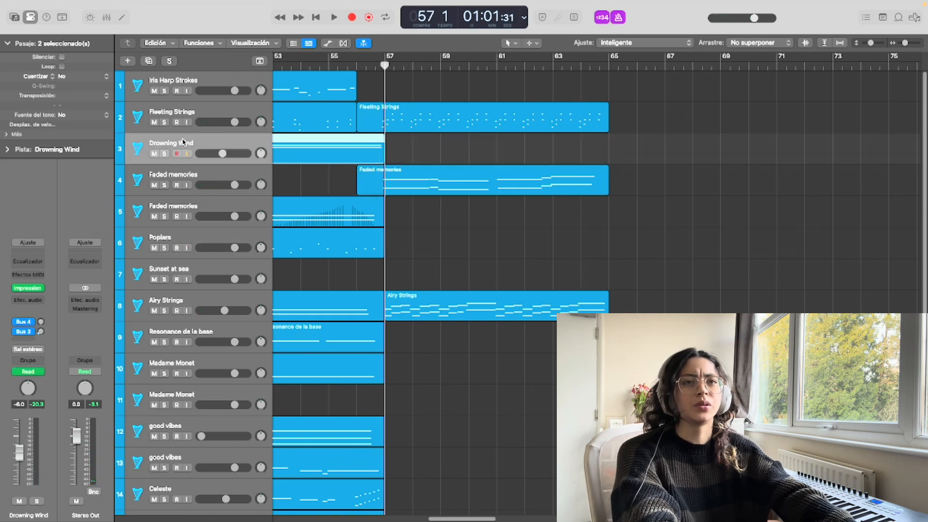
key("r")
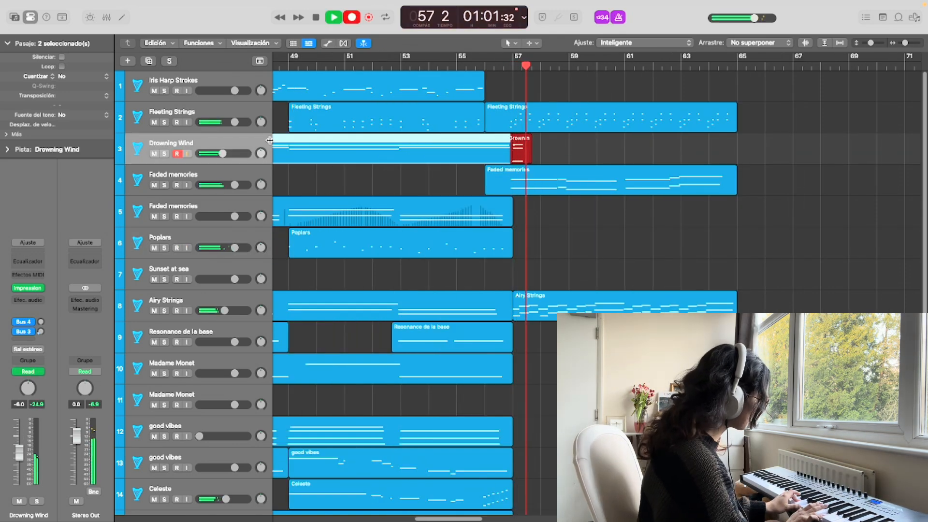
key("space")
Record a Poplars part from bar 57 and retake it from the same position
left_click(220, 234)
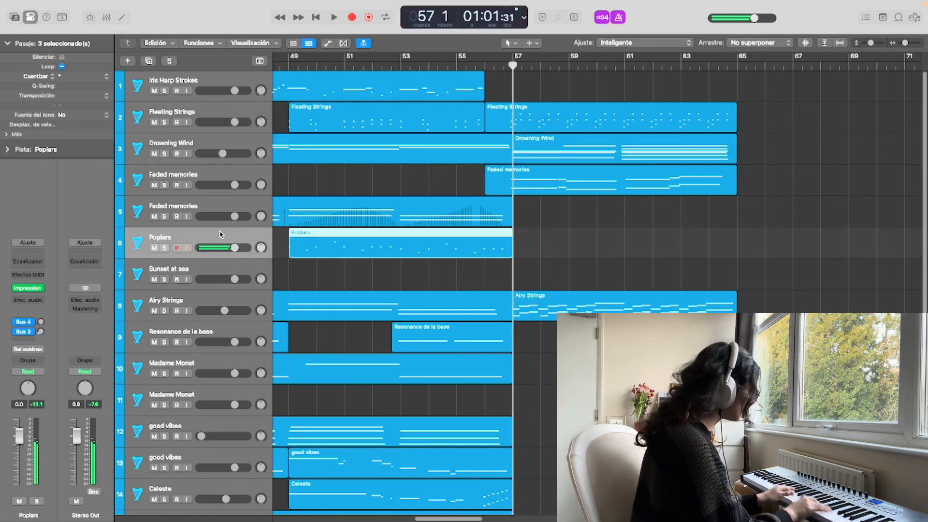
key("r")
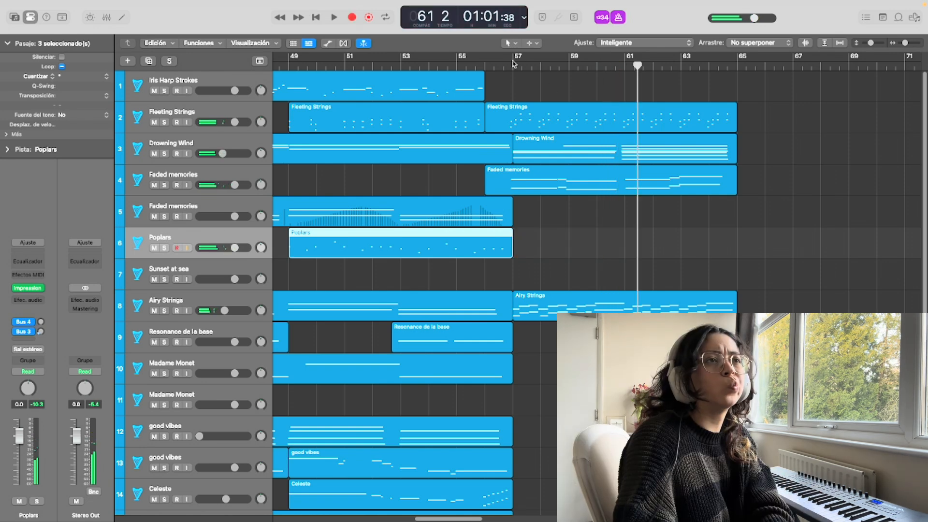
left_click(514, 65)
key("r")
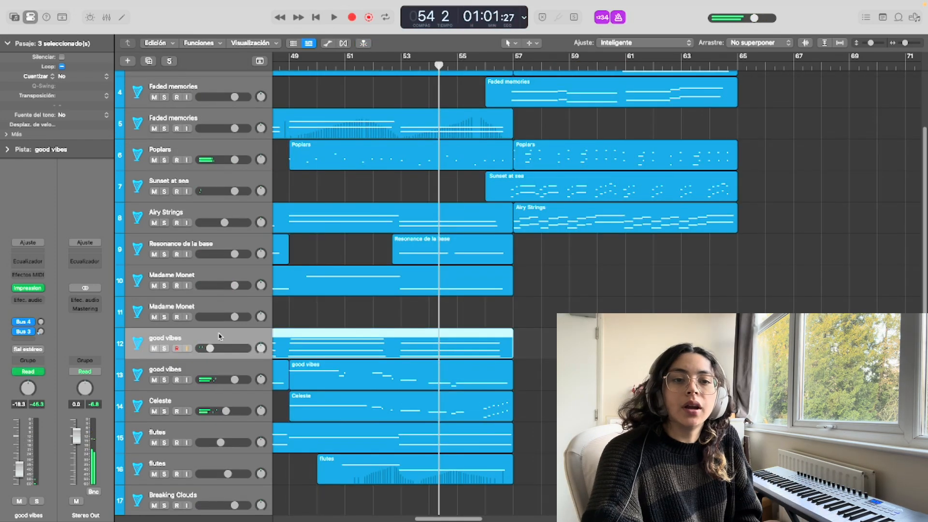
Record a new part from bar 57 on the first Water Lily Ponds track
scroll(219, 336, "down", 3)
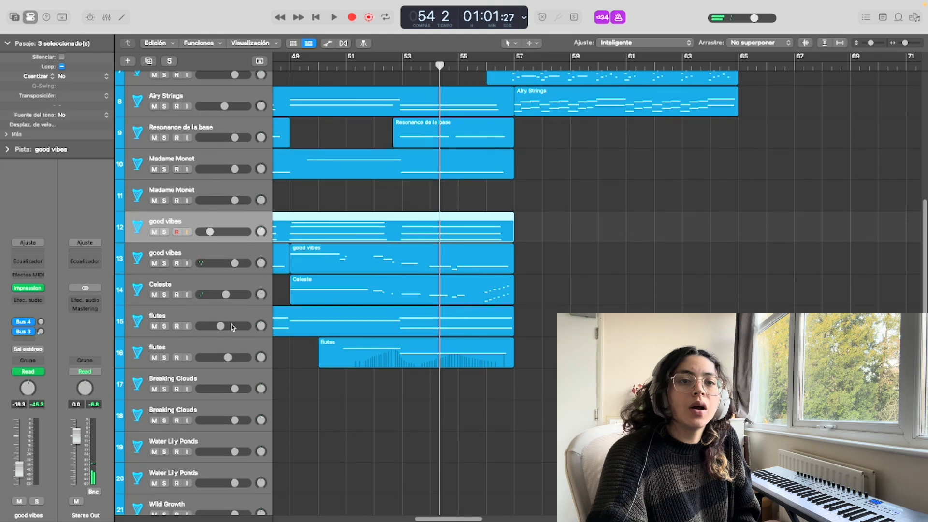
scroll(219, 335, "up", 5)
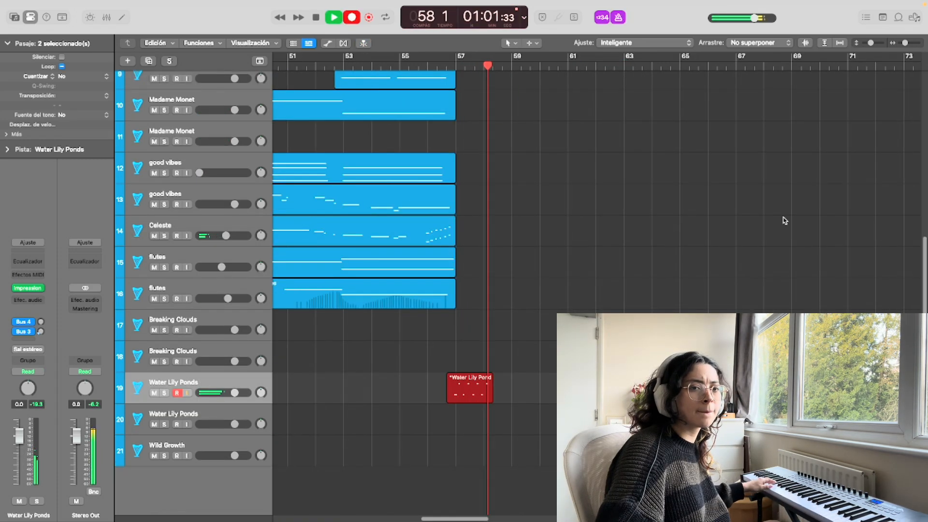
key("space")
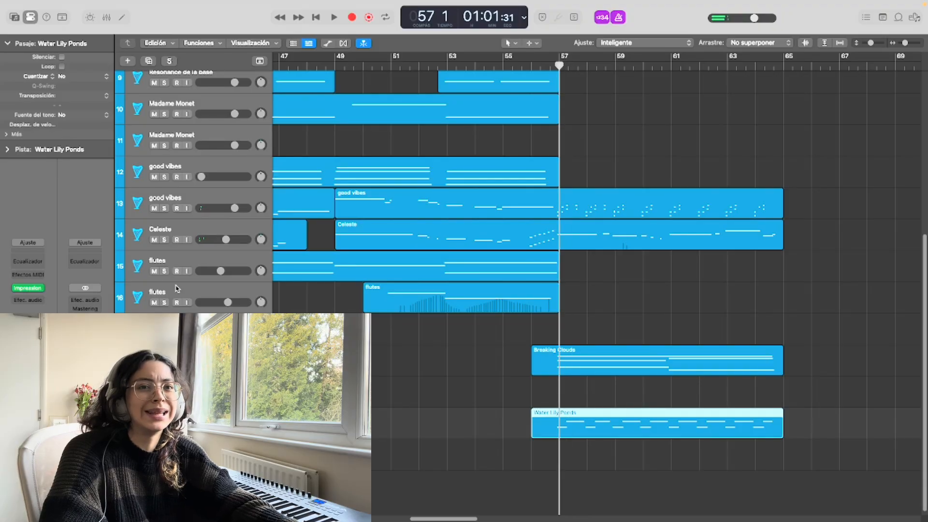
Try to record a part from bar 57 on the first flutes track
left_click(177, 288)
left_click(177, 271)
left_click(178, 264)
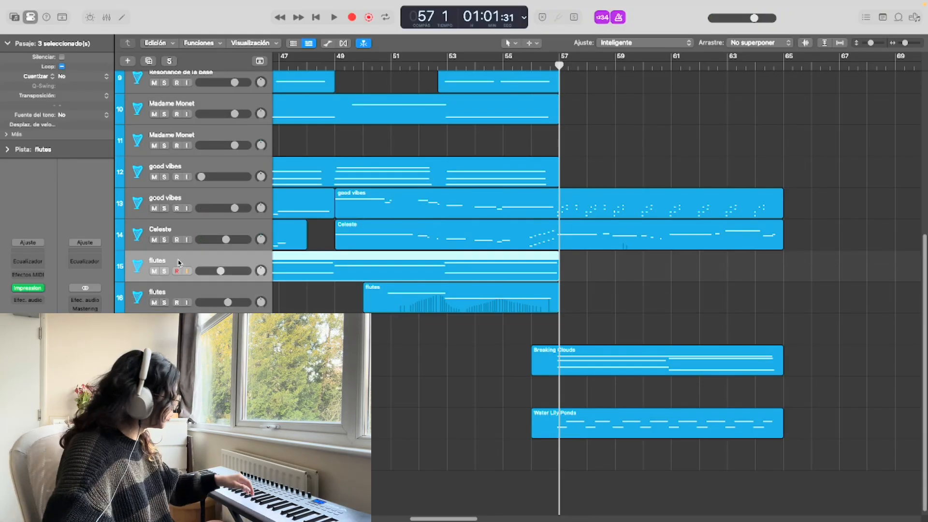
key("r")
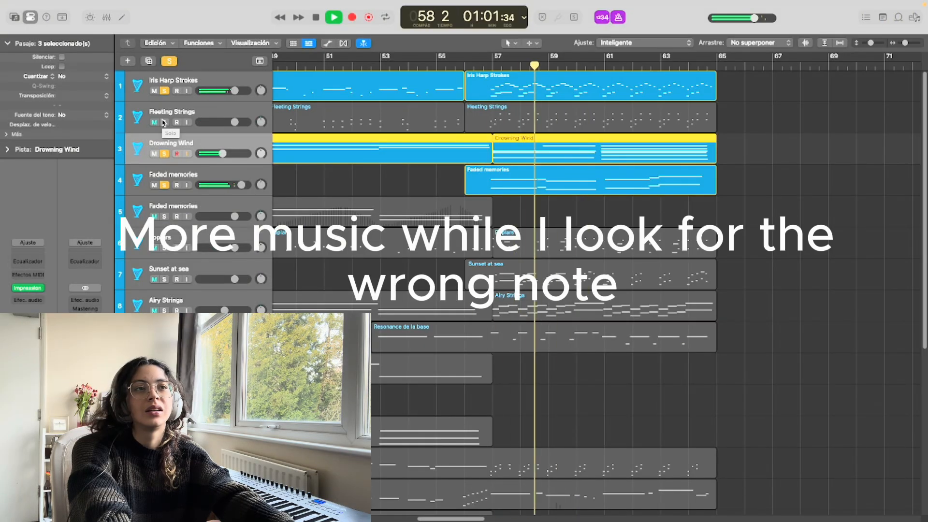
Replay the passage around bar 57 while adding Fleeting Strings, Poplars and Sunset at sea to the soloed tracks to find the wrong note
left_click(459, 68)
left_click(165, 122)
left_click(458, 68)
left_click(165, 248)
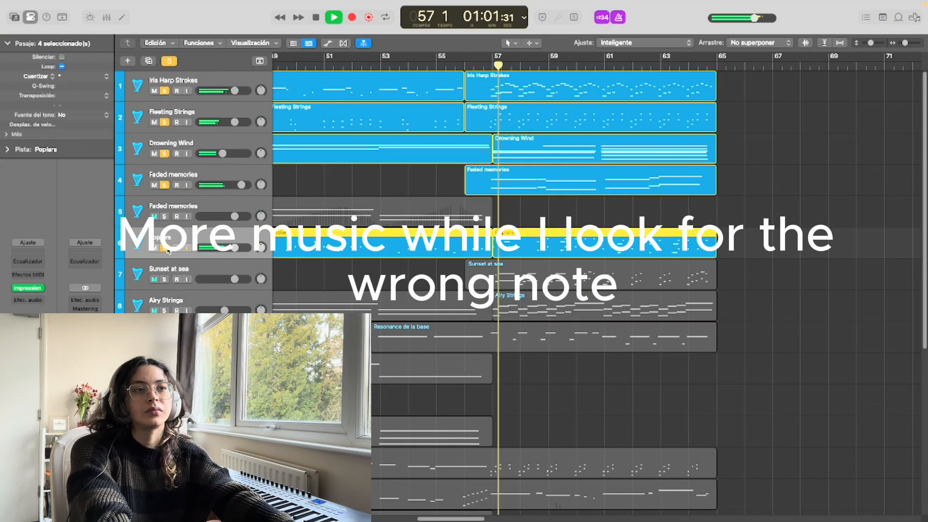
left_click(459, 68)
left_click(165, 280)
scroll(166, 280, "down", 3)
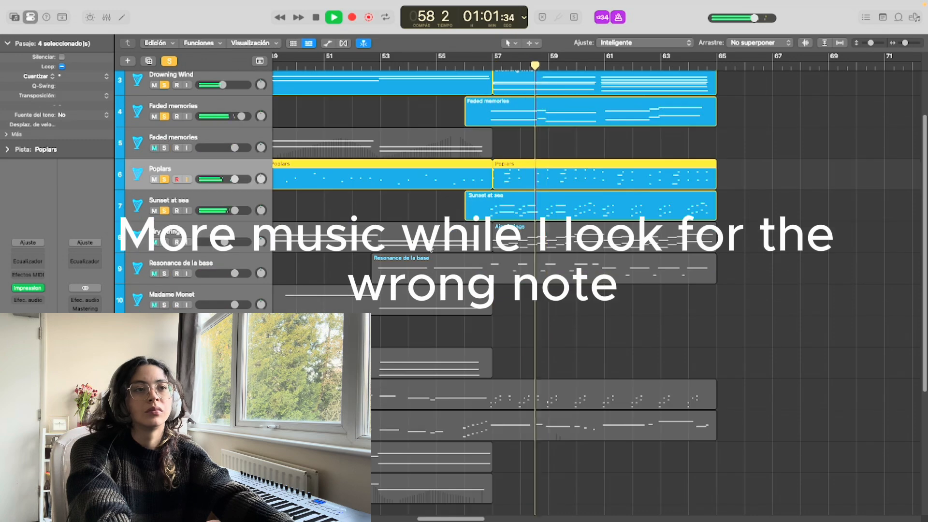
Continue checking for the wrong note by soloing Airy Strings, Resonance de la base and further tracks during playback around bar 57
left_click(473, 67)
left_click(165, 242)
left_click(462, 68)
left_click(164, 274)
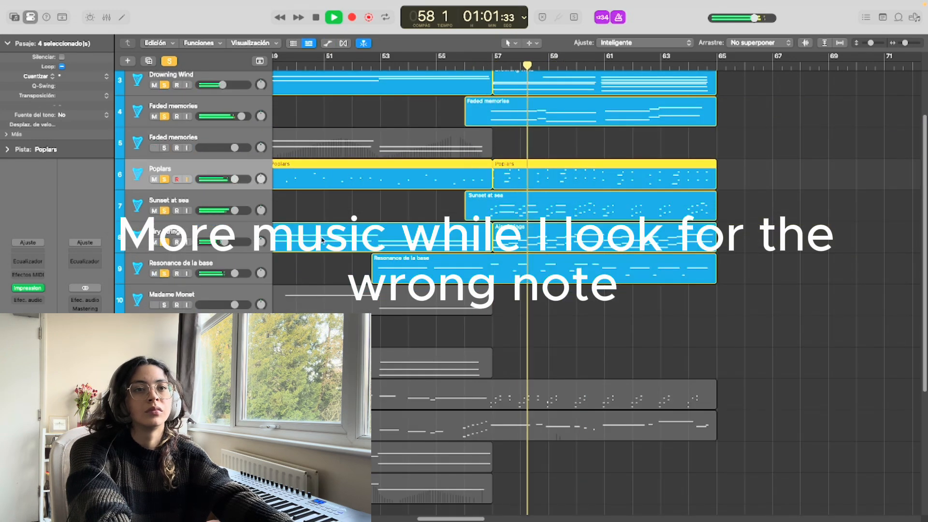
scroll(165, 273, "down", 6)
left_click(461, 68)
left_click(166, 250)
left_click(489, 68)
scroll(528, 253, "up", 3)
double_click(528, 290)
key("space")
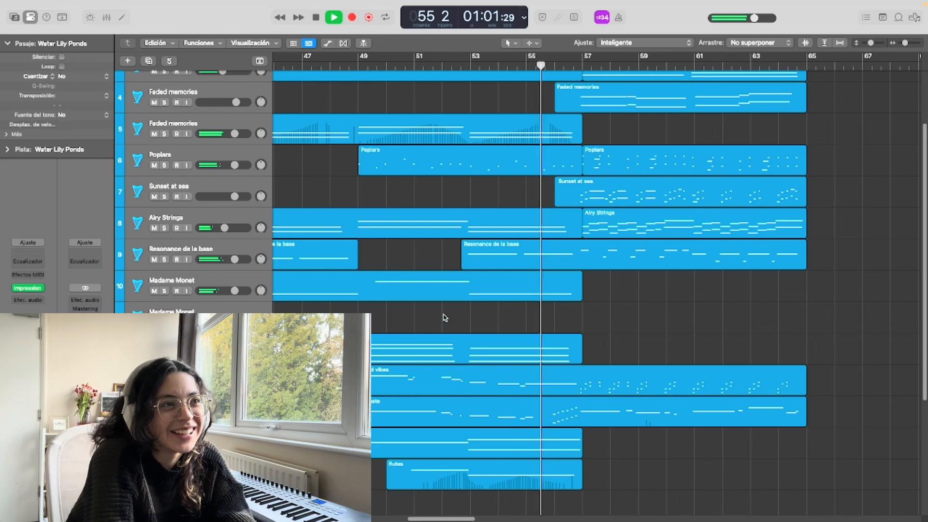
Finish recording the new part on the second flutes track just after bar 73
scroll(567, 289, "up", 3)
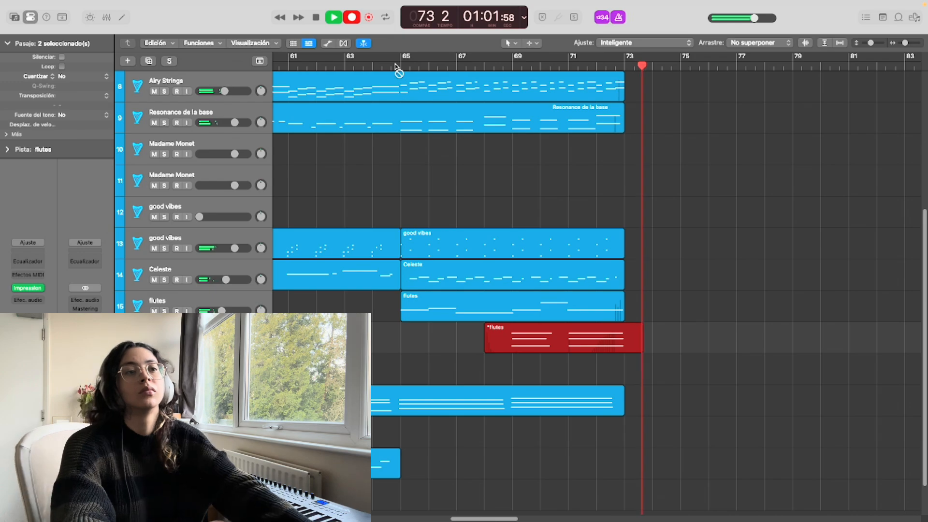
key("space")
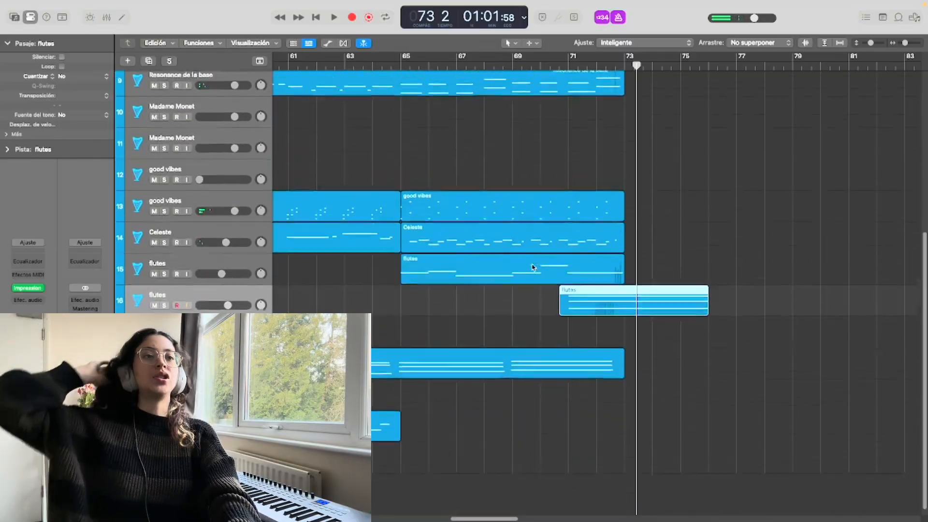
Review the layered regions across all tracks, from the earlier sections around bar 53 through the new section at bars 65 to 73
scroll(533, 267, "up", 10)
scroll(532, 264, "down", 10)
scroll(529, 258, "up", 10)
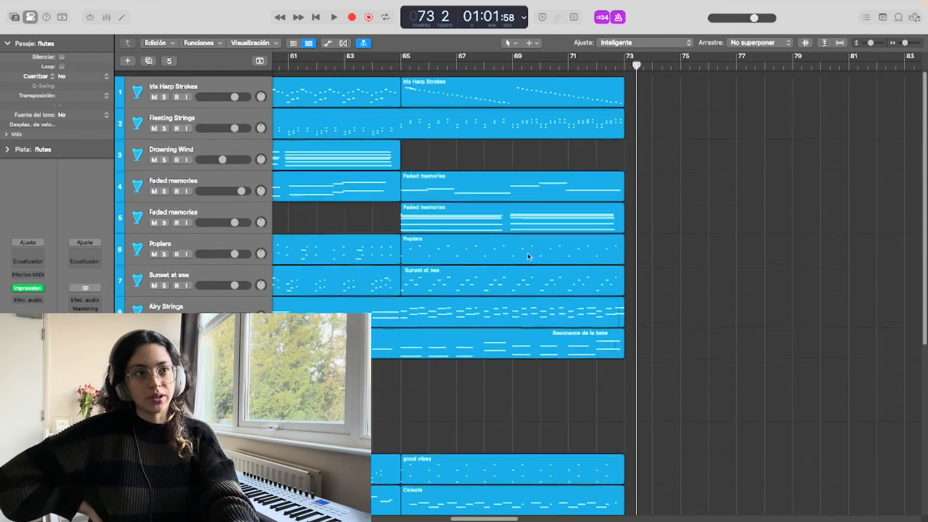
scroll(493, 165, "down", 10)
scroll(493, 166, "left", 10)
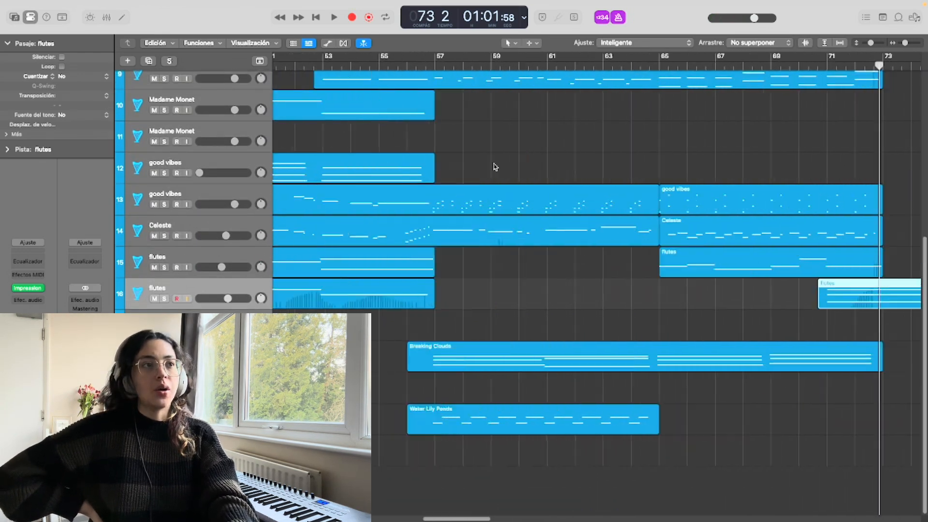
scroll(493, 166, "up", 10)
scroll(494, 166, "right", 10)
scroll(507, 167, "left", 10)
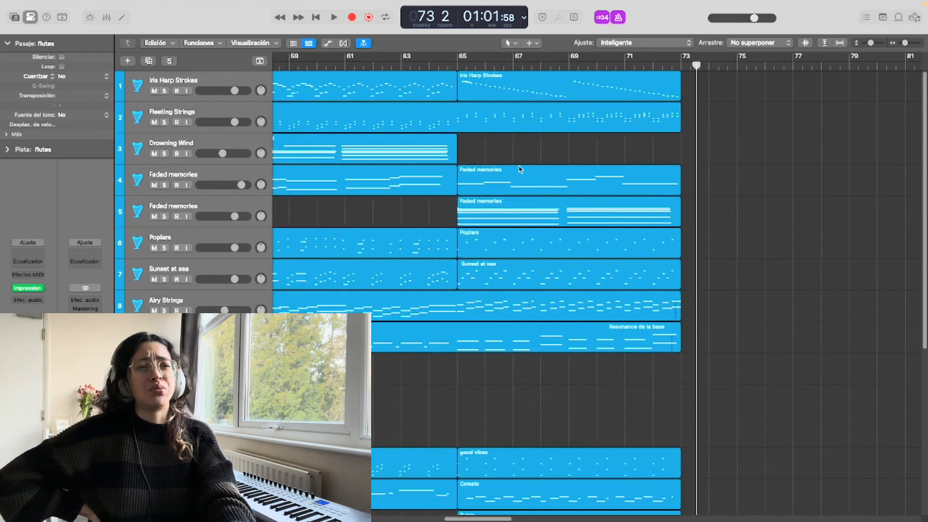
scroll(520, 168, "left", 5)
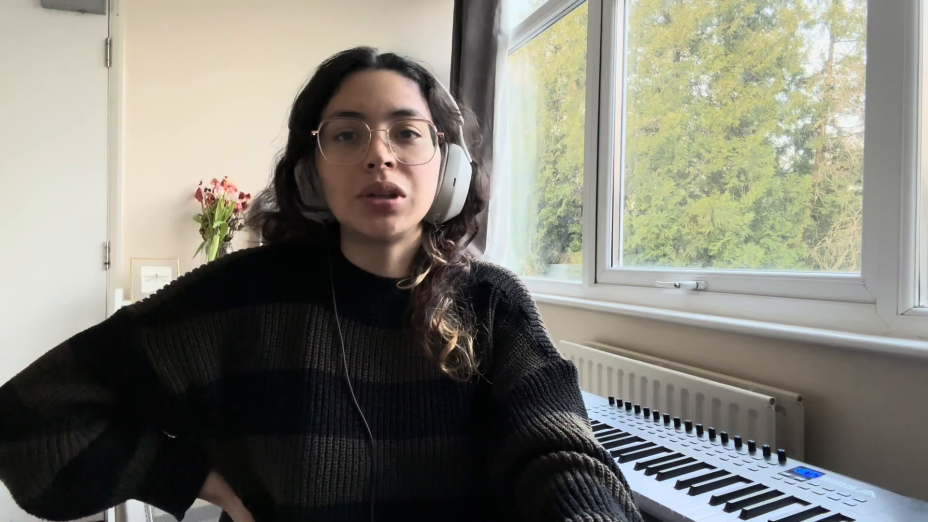